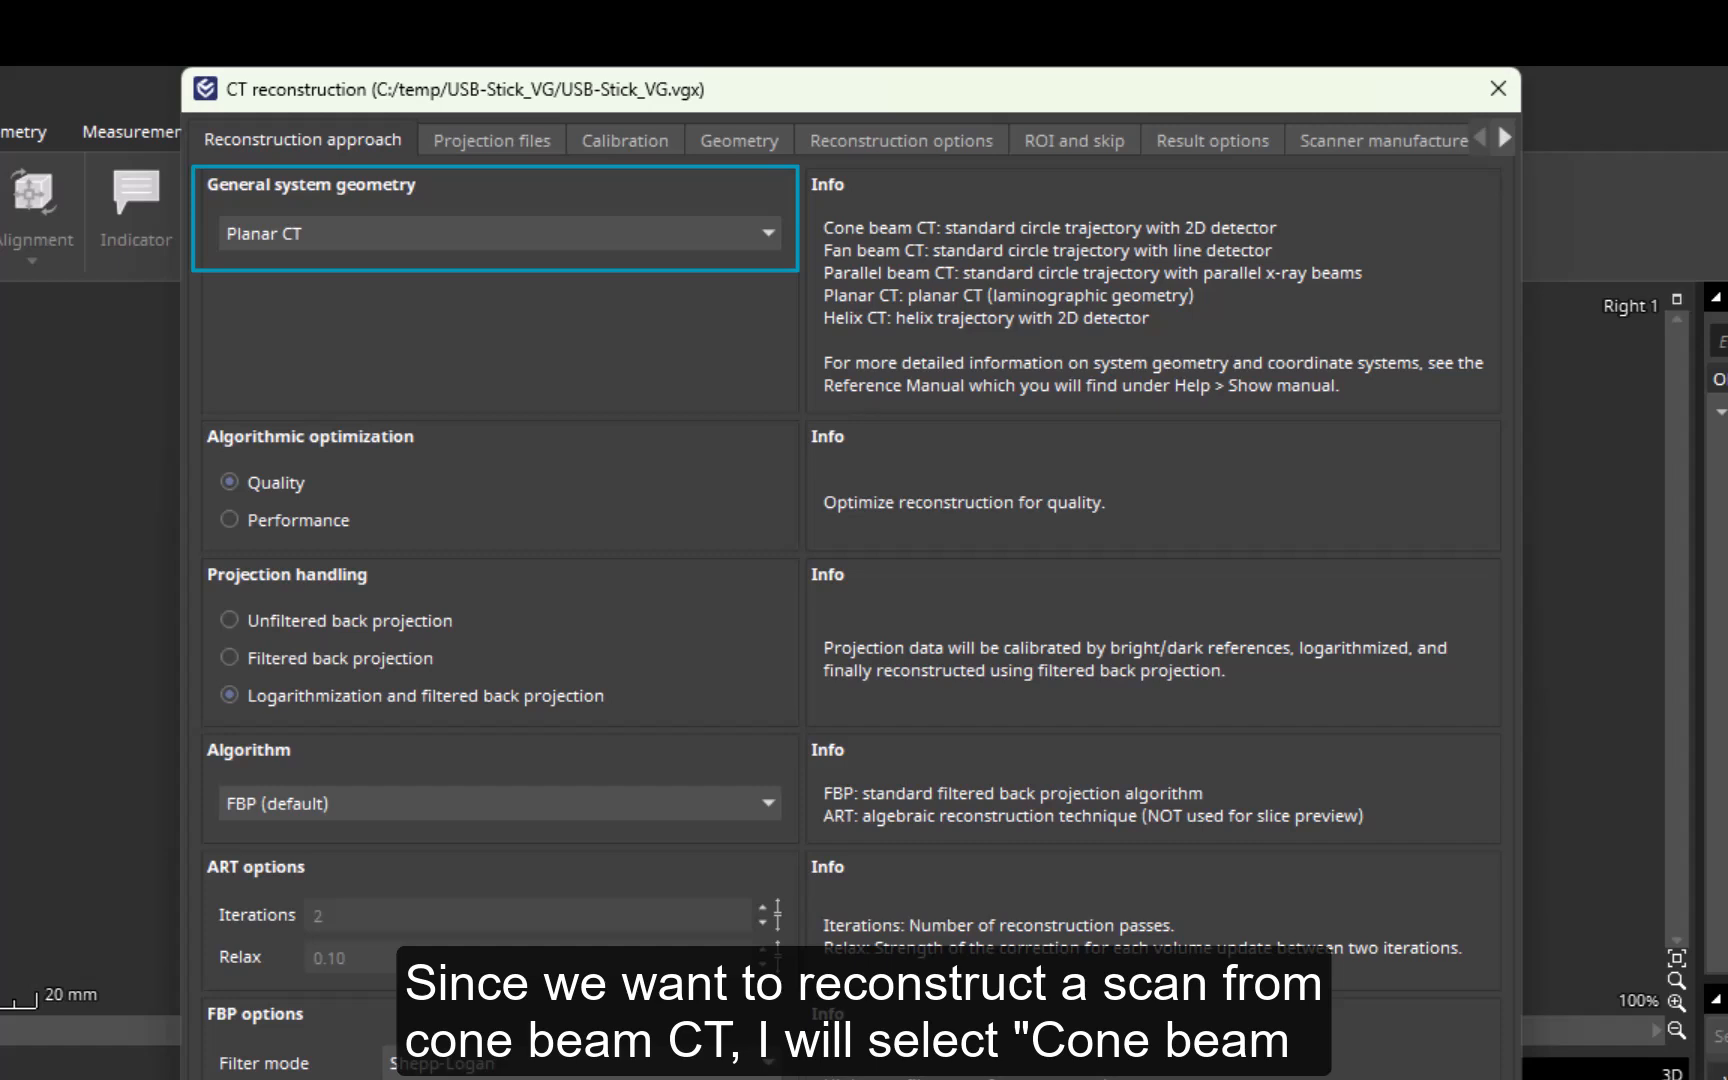
- Set the general system geometry of the CT reconstruction to Cone beam CT
{"action": "left_click", "coordinate": [768, 240]}
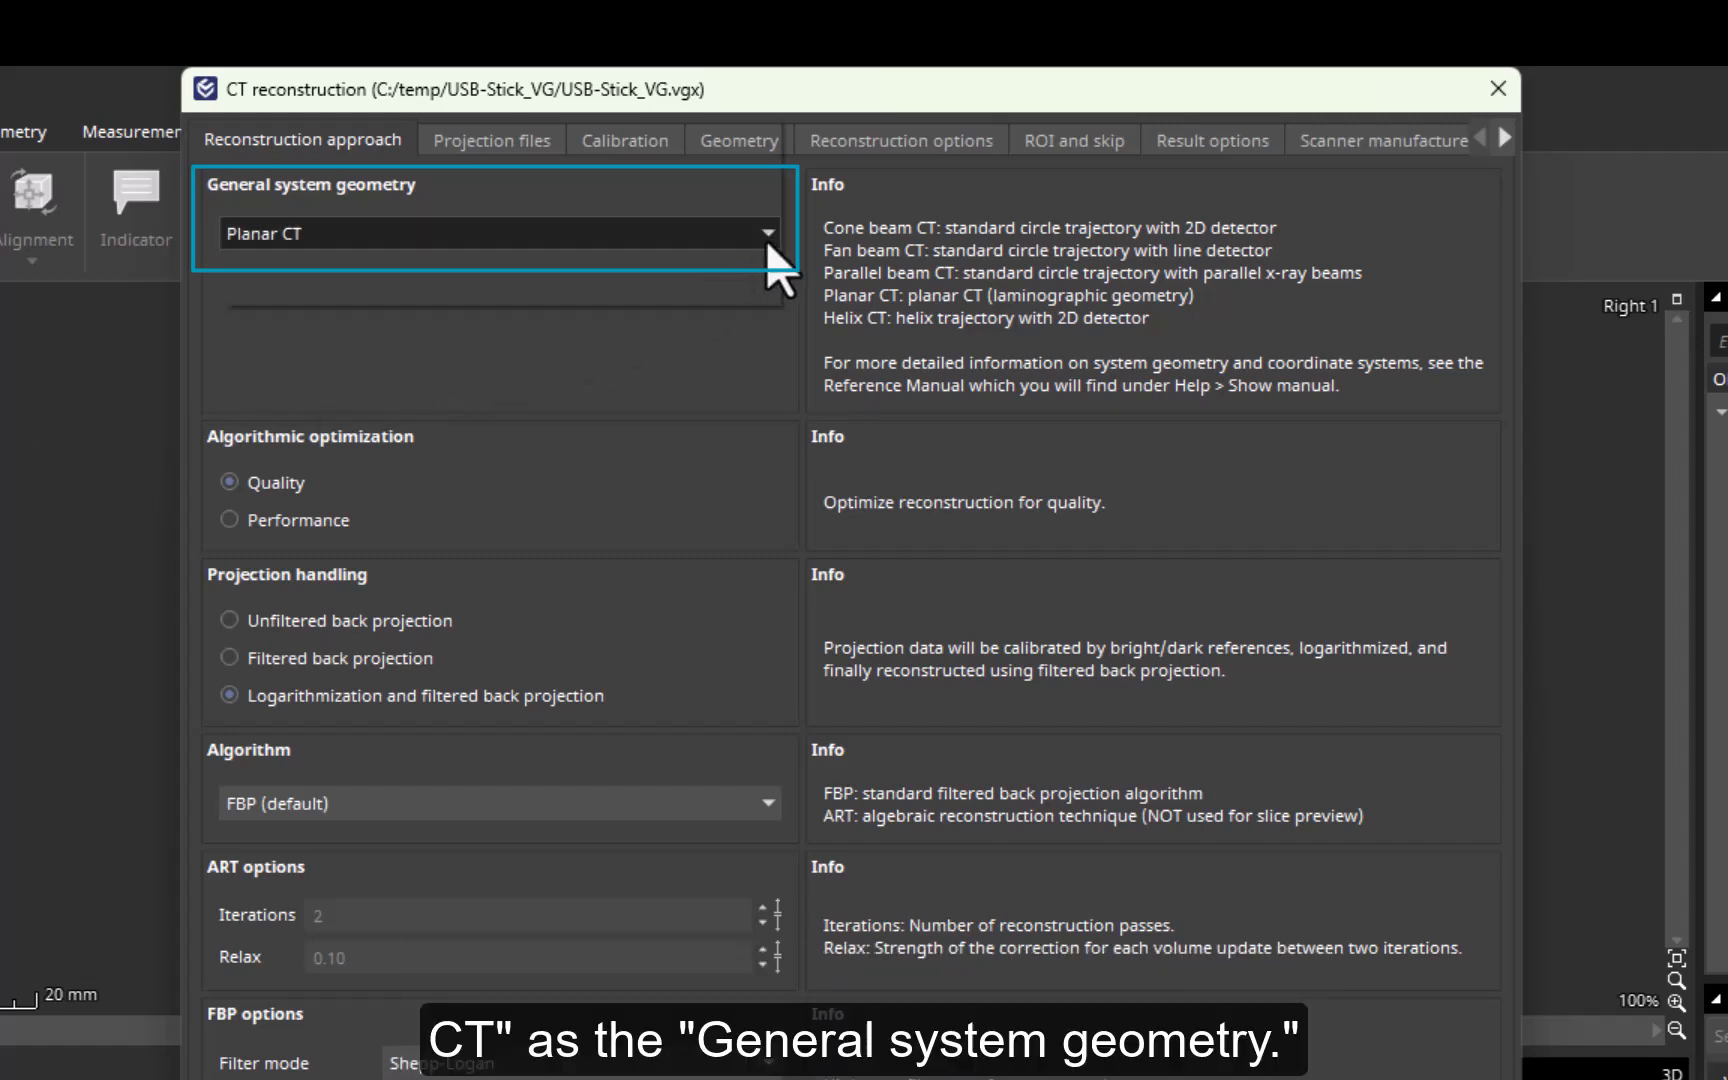
{"action": "left_click", "coordinate": [740, 145]}
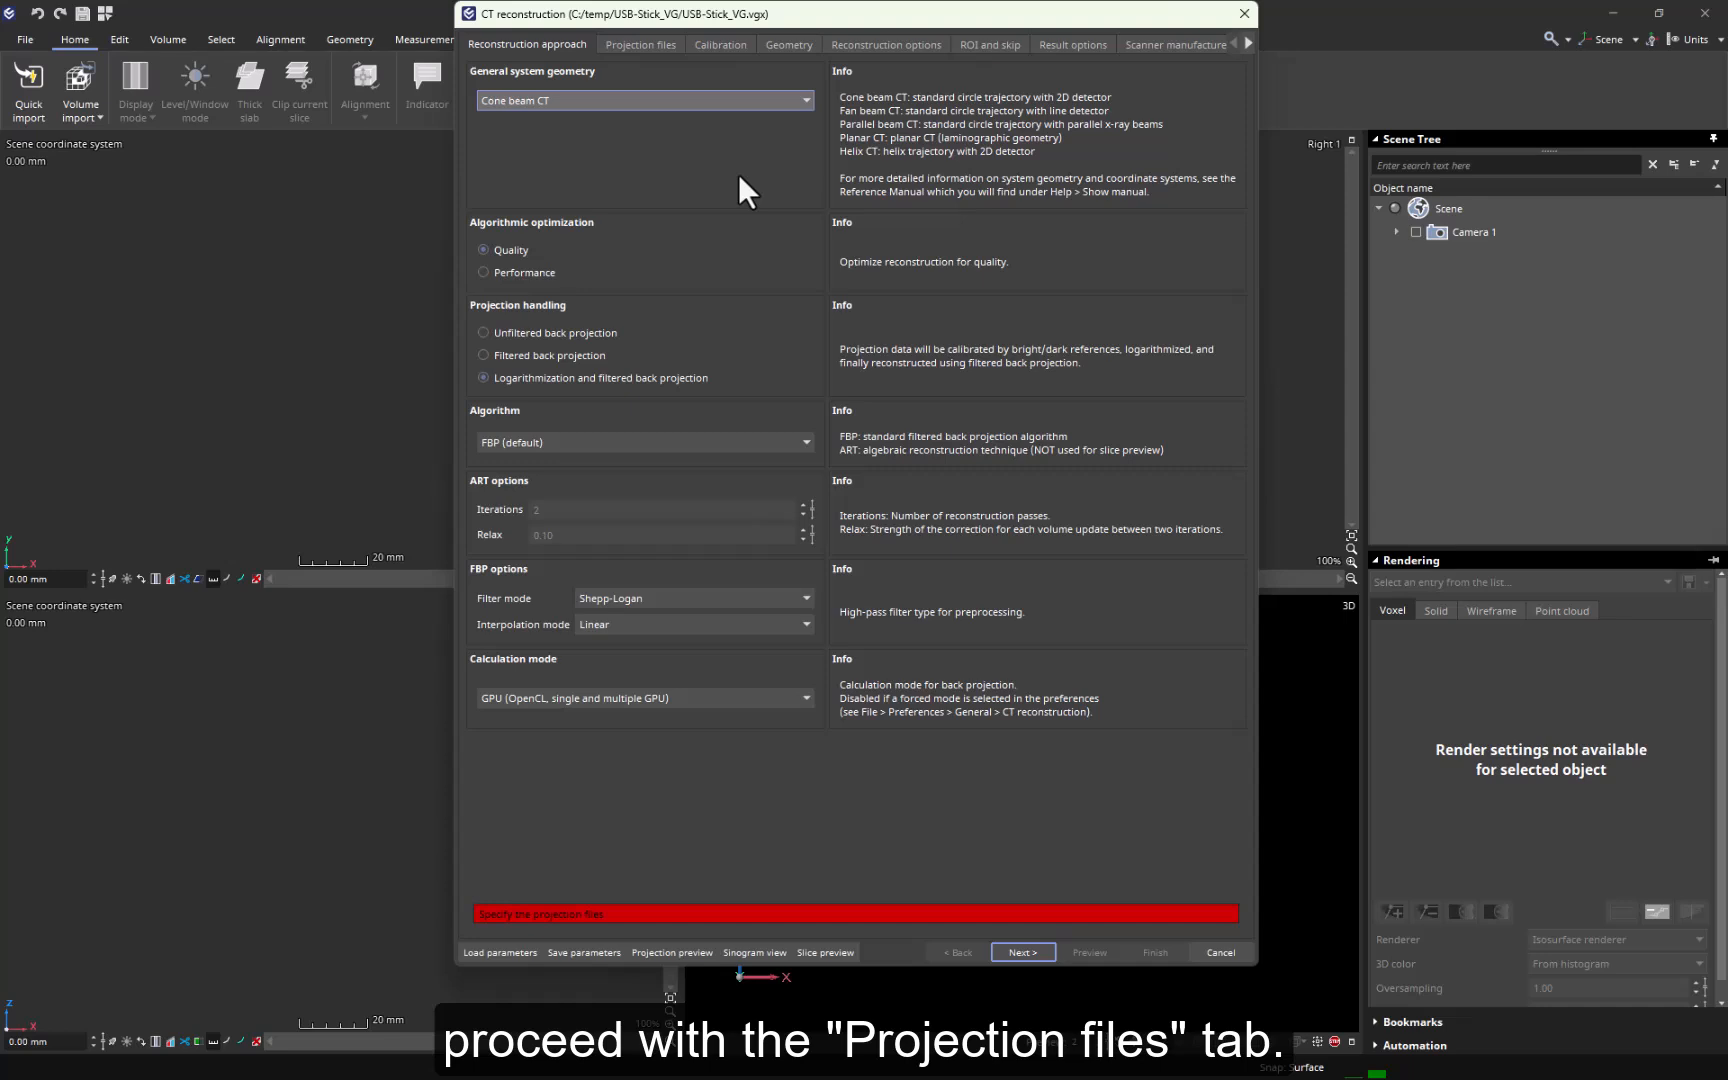
- Load the projection files from the parameter file USB-Stick_VG.vgx and enable projection smoothing at Low
{"action": "left_click", "coordinate": [662, 46]}
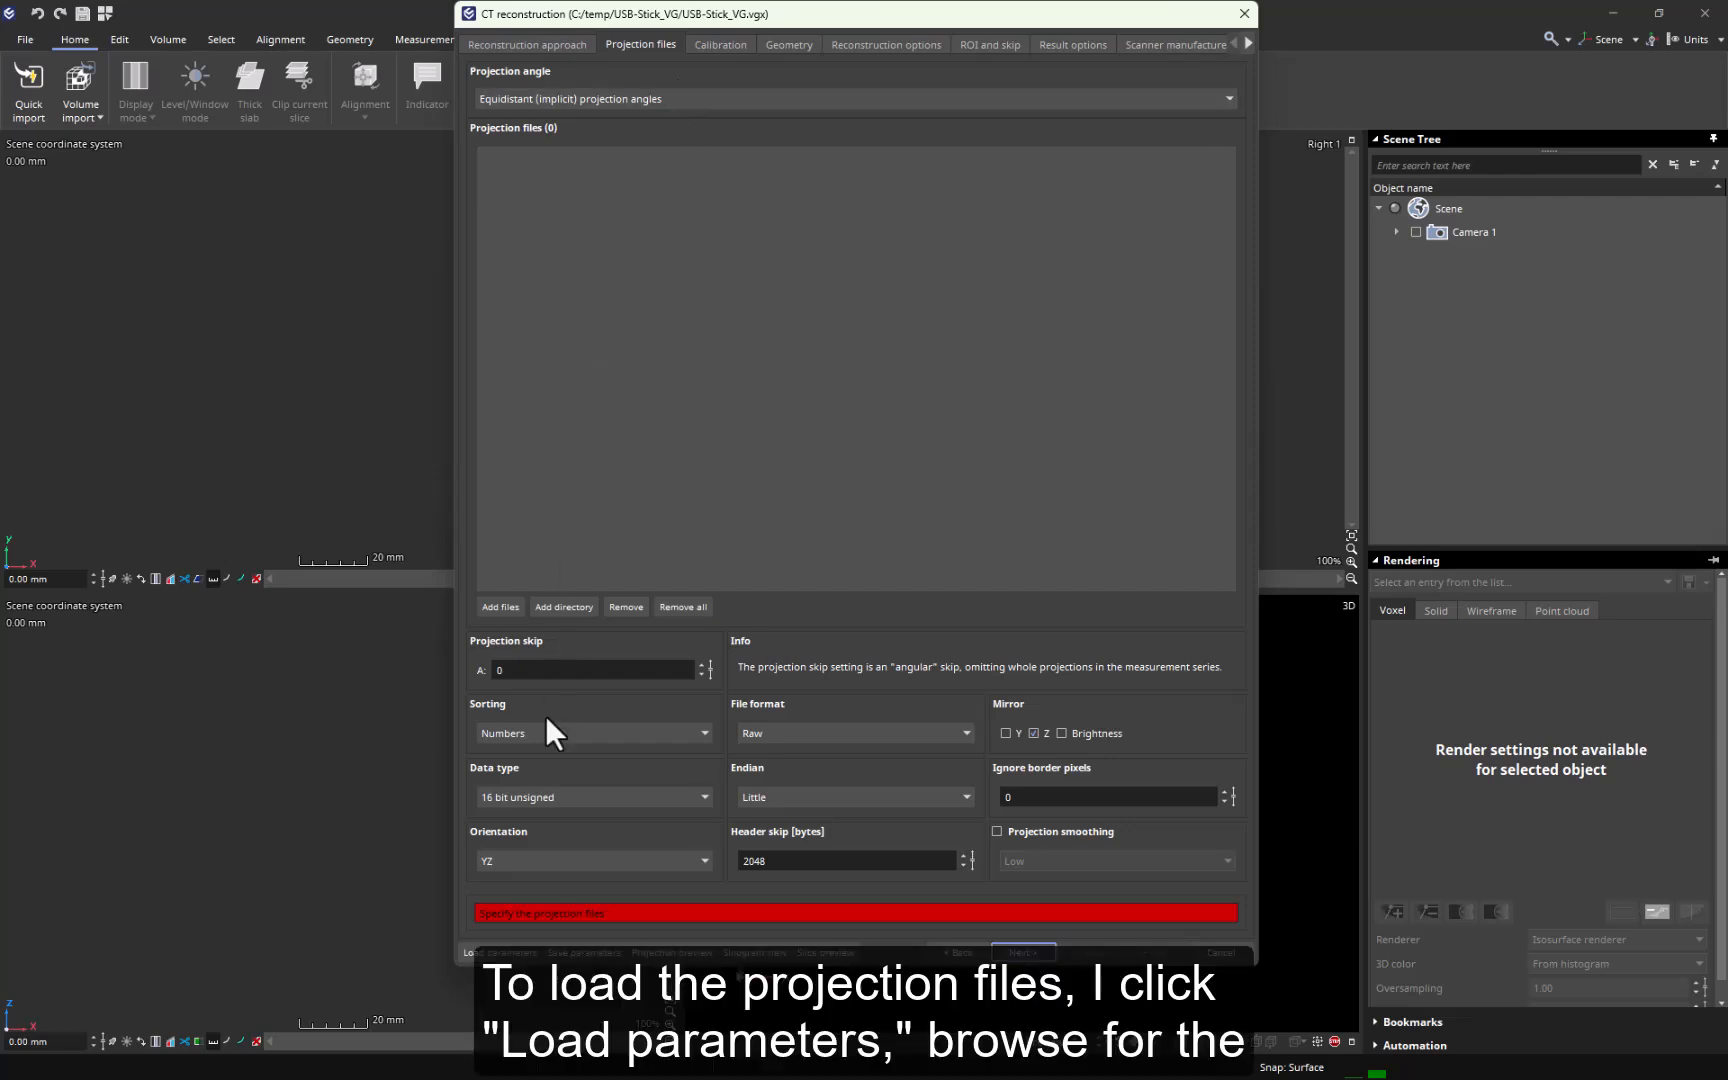
{"action": "left_click", "coordinate": [494, 951]}
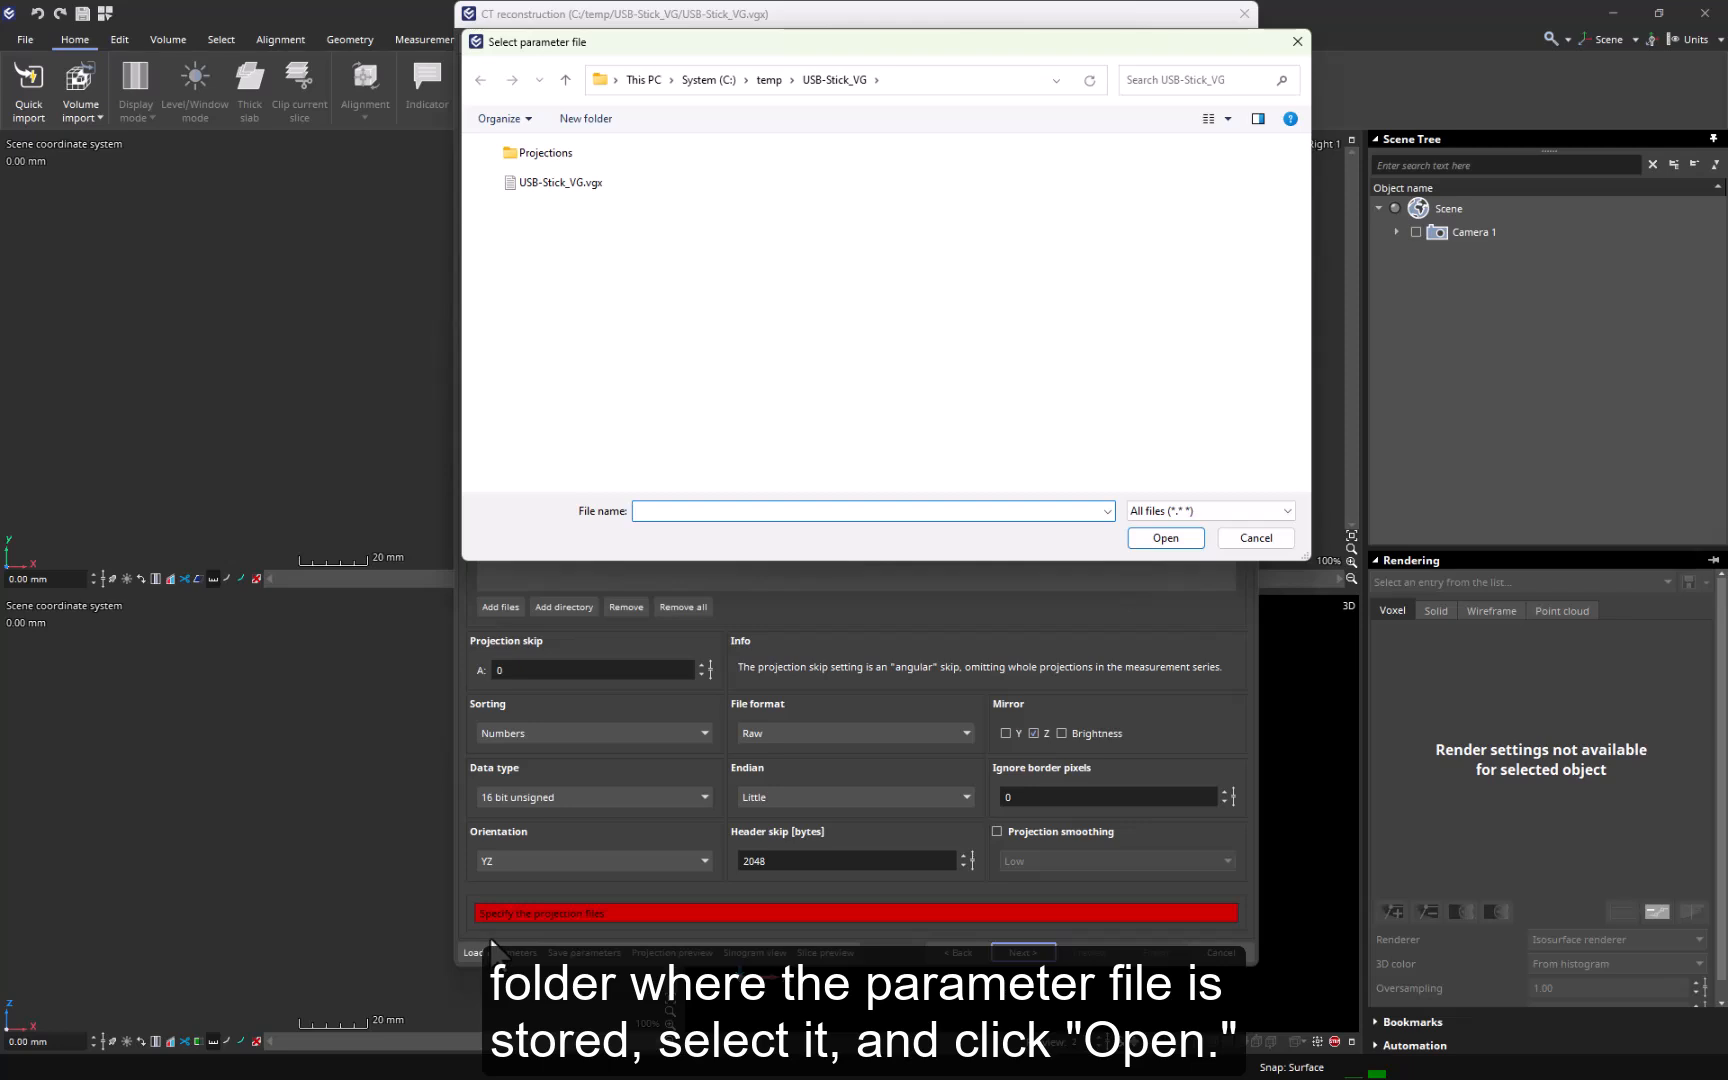
{"action": "left_click", "coordinate": [566, 184]}
{"action": "left_click", "coordinate": [1157, 536]}
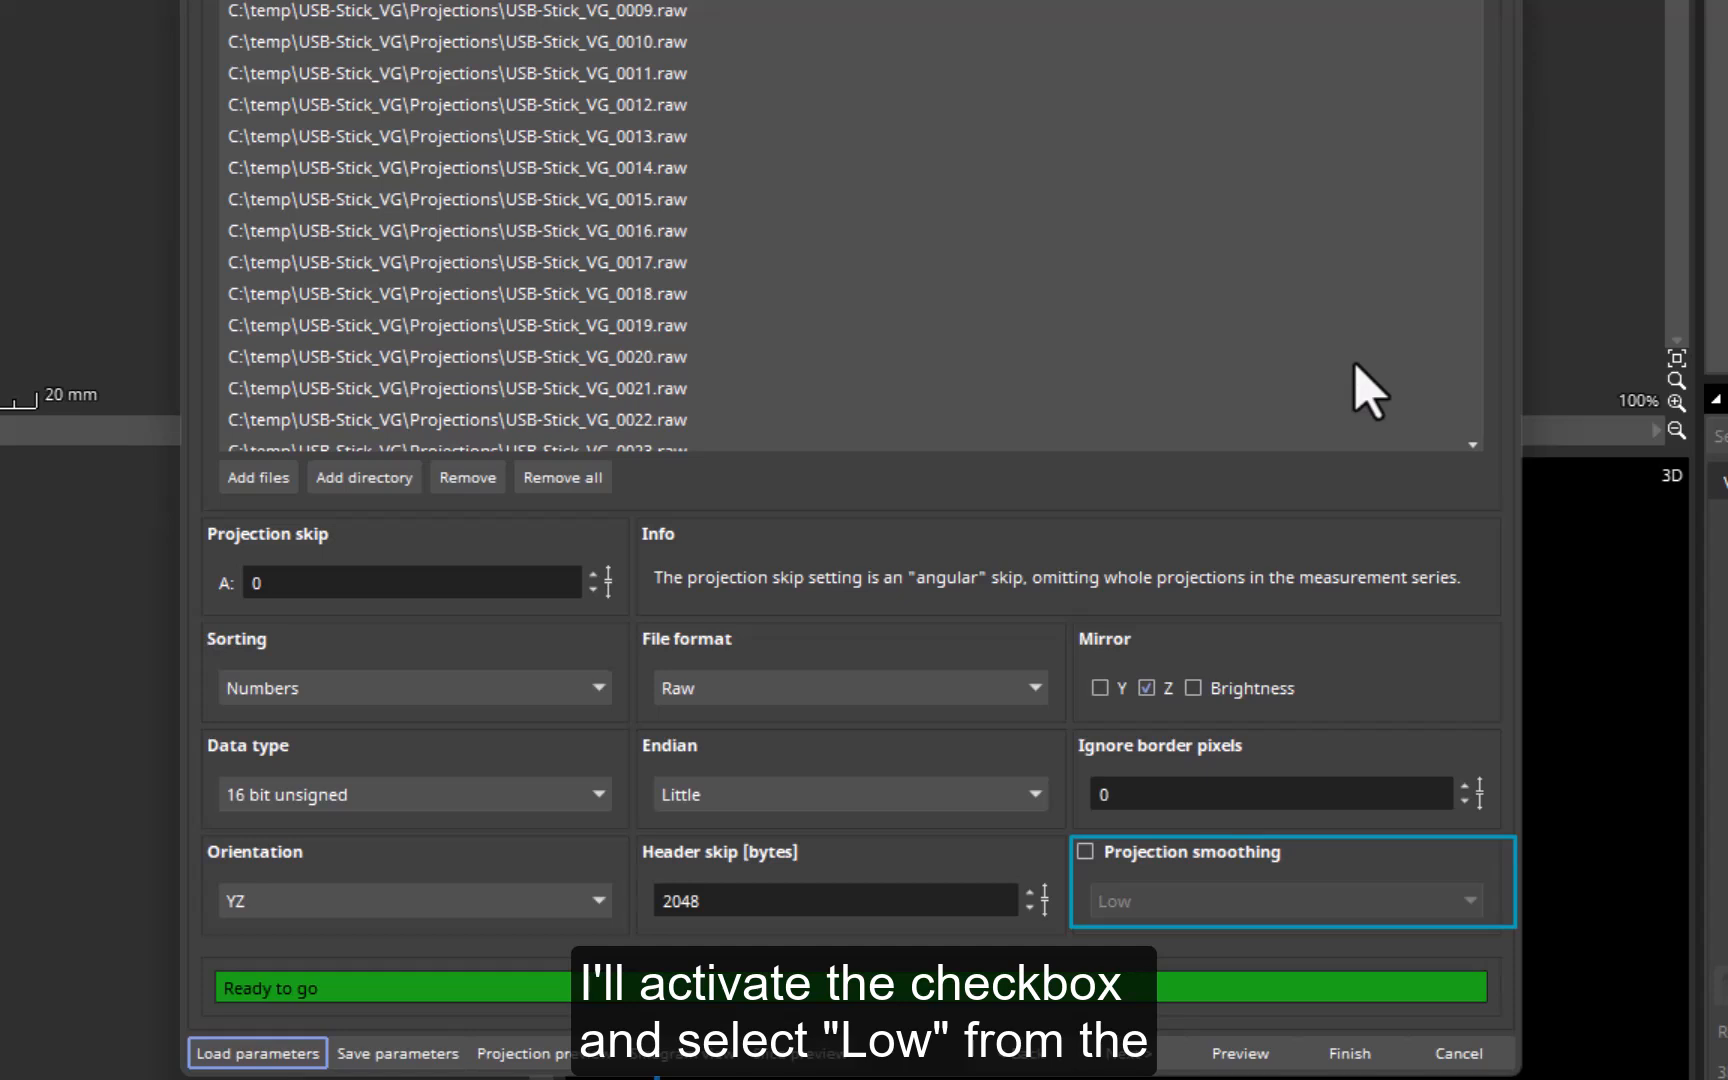
{"action": "left_click", "coordinate": [1083, 853]}
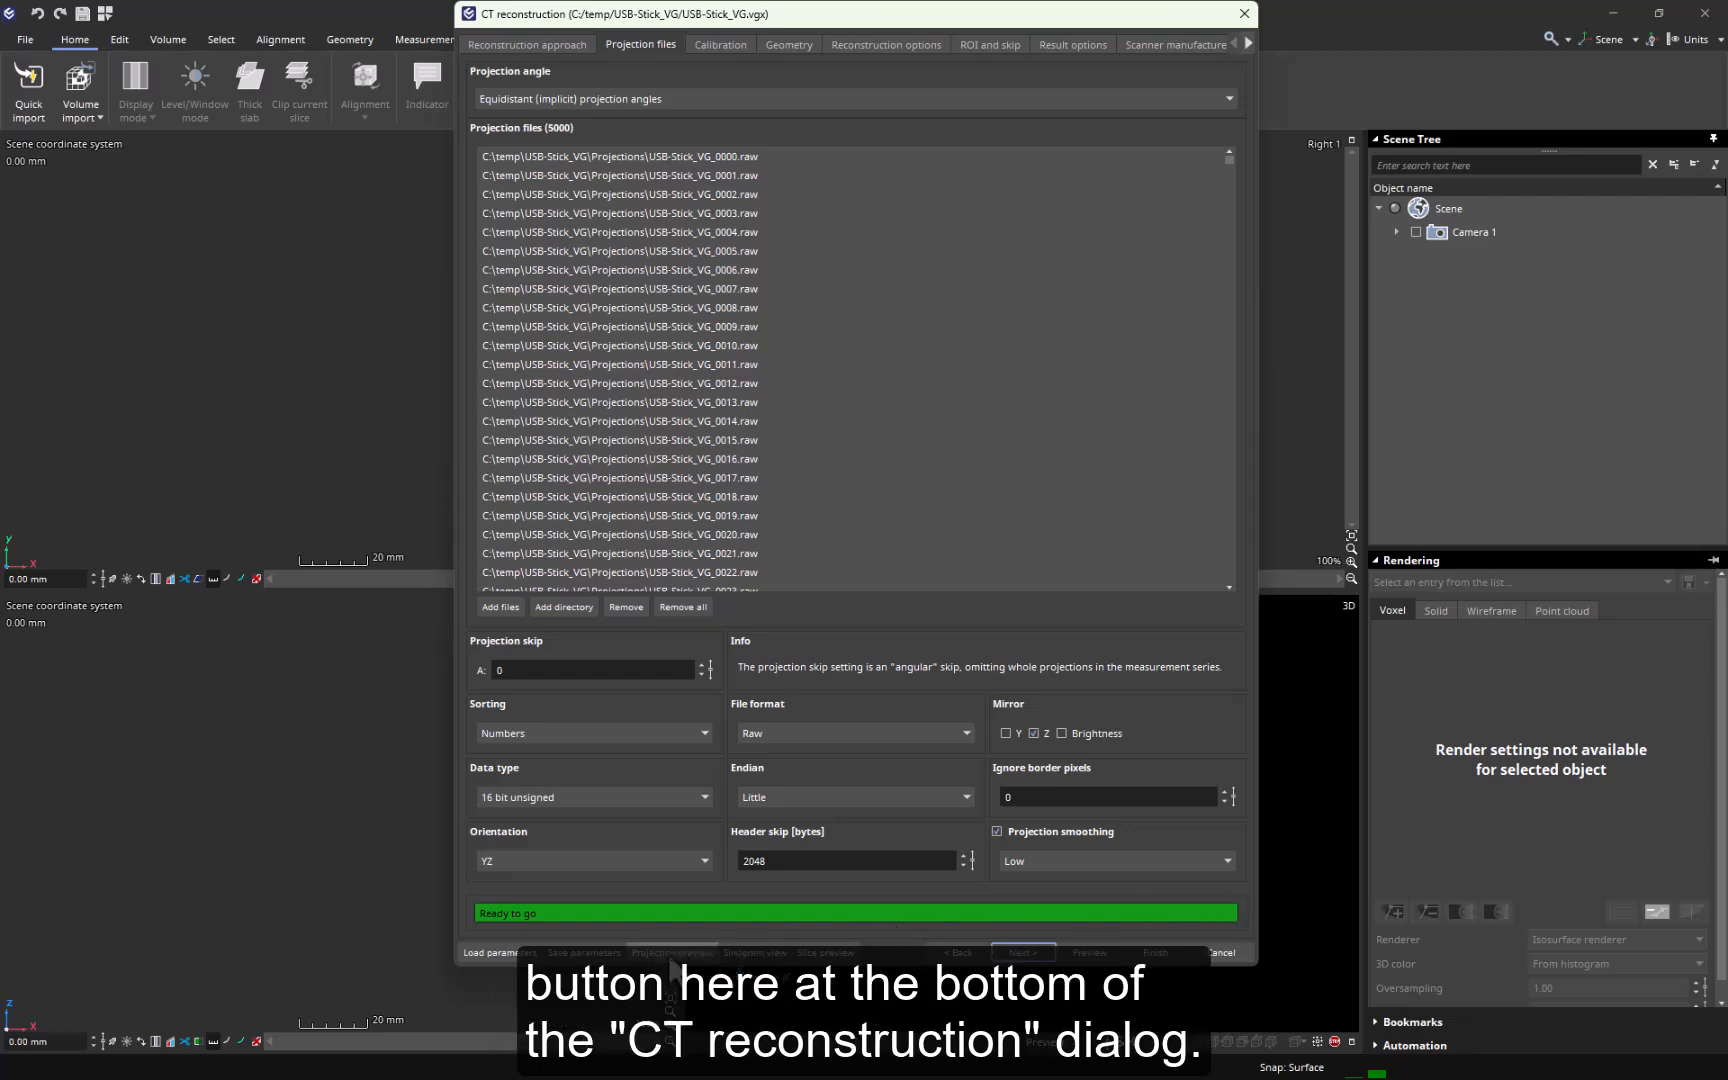
- In the projection preview, shrink the volume ROI closely around the USB stick in both views and apply the ROI and orientation
{"action": "left_click", "coordinate": [671, 952]}
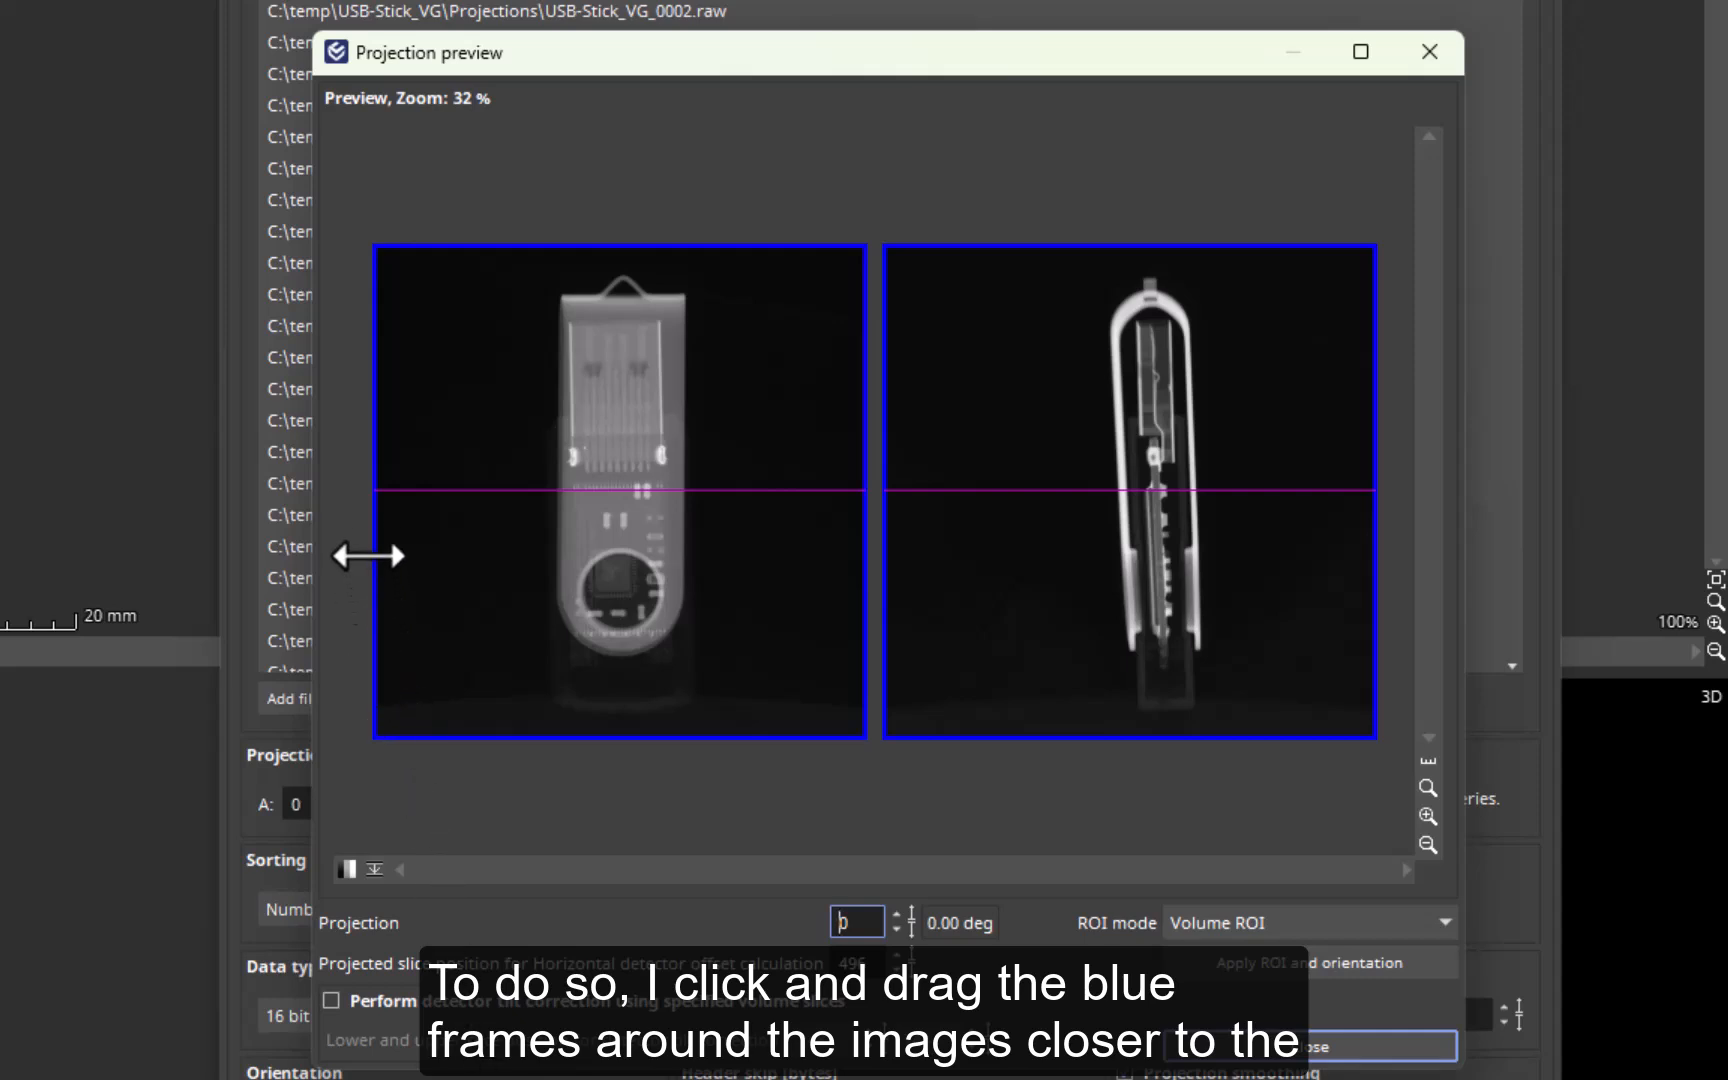
{"action": "left_click_drag", "start_coordinate": [374, 522], "coordinate": [536, 552]}
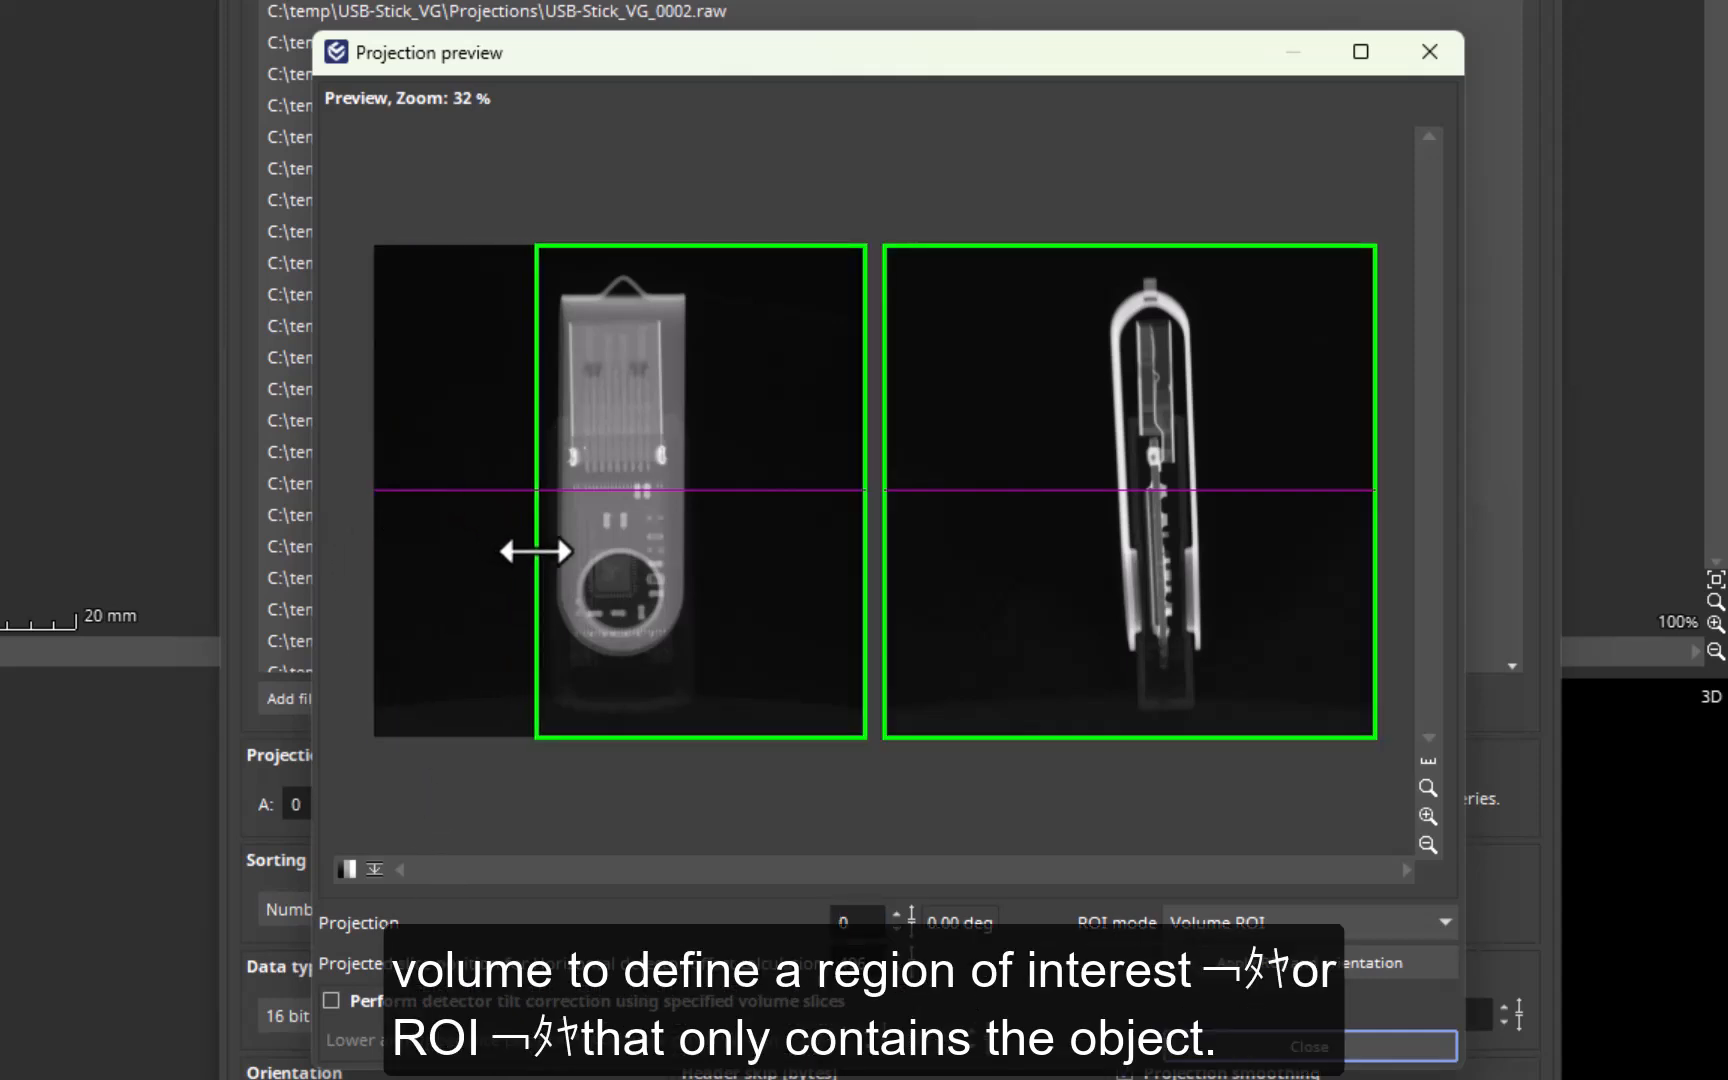
{"action": "left_click_drag", "start_coordinate": [856, 571], "coordinate": [713, 571]}
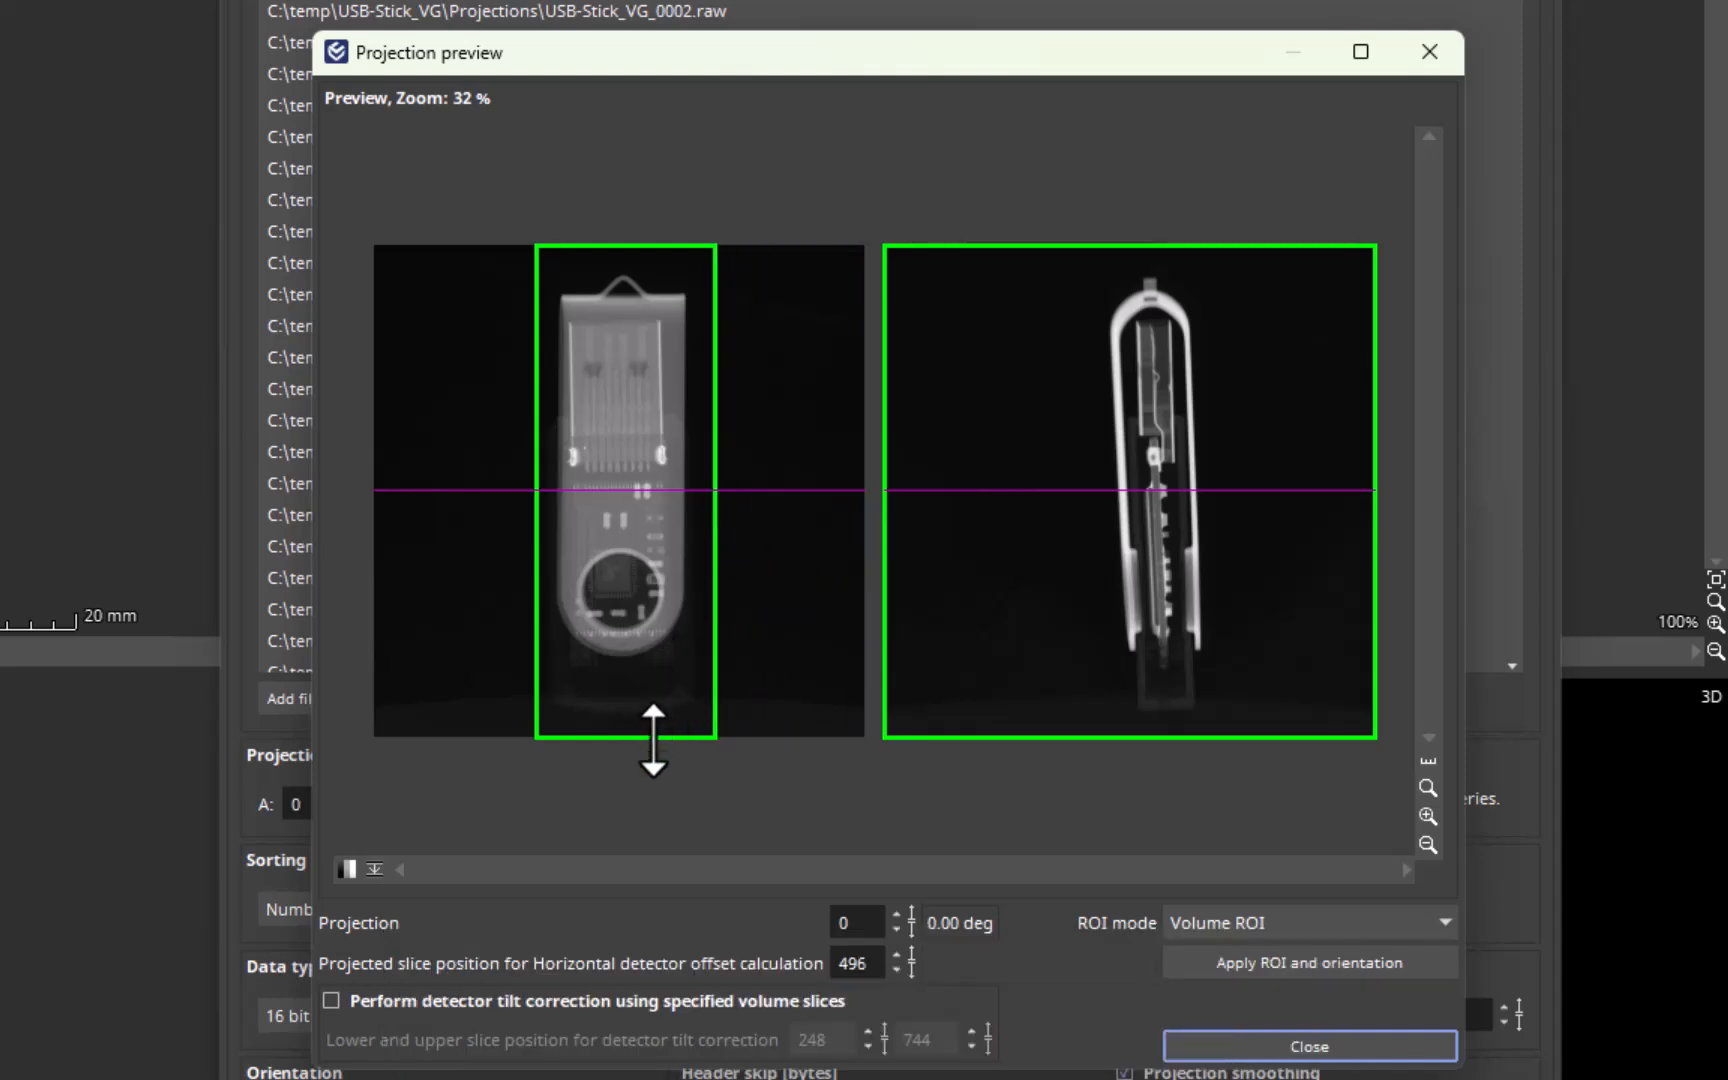
{"action": "left_click_drag", "start_coordinate": [656, 758], "coordinate": [656, 690]}
{"action": "left_click_drag", "start_coordinate": [690, 247], "coordinate": [690, 261]}
{"action": "left_click_drag", "start_coordinate": [883, 441], "coordinate": [1080, 443]}
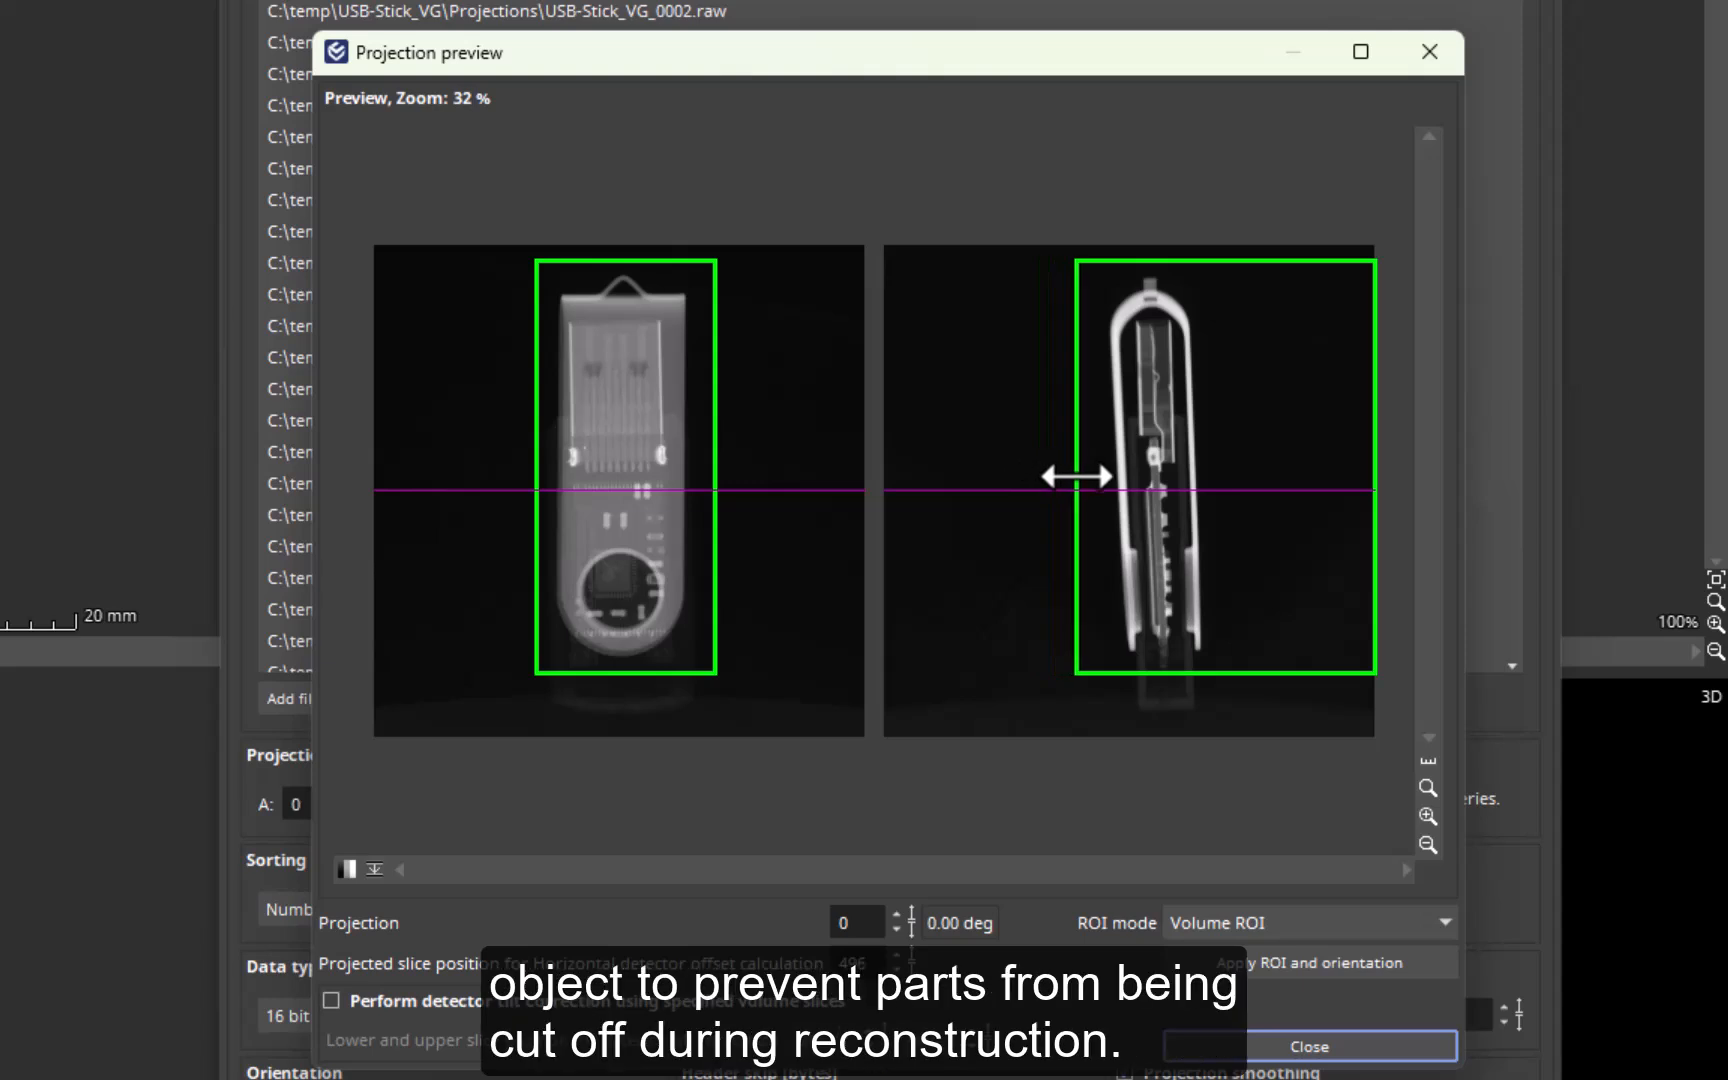
{"action": "left_click_drag", "start_coordinate": [1380, 509], "coordinate": [1226, 507]}
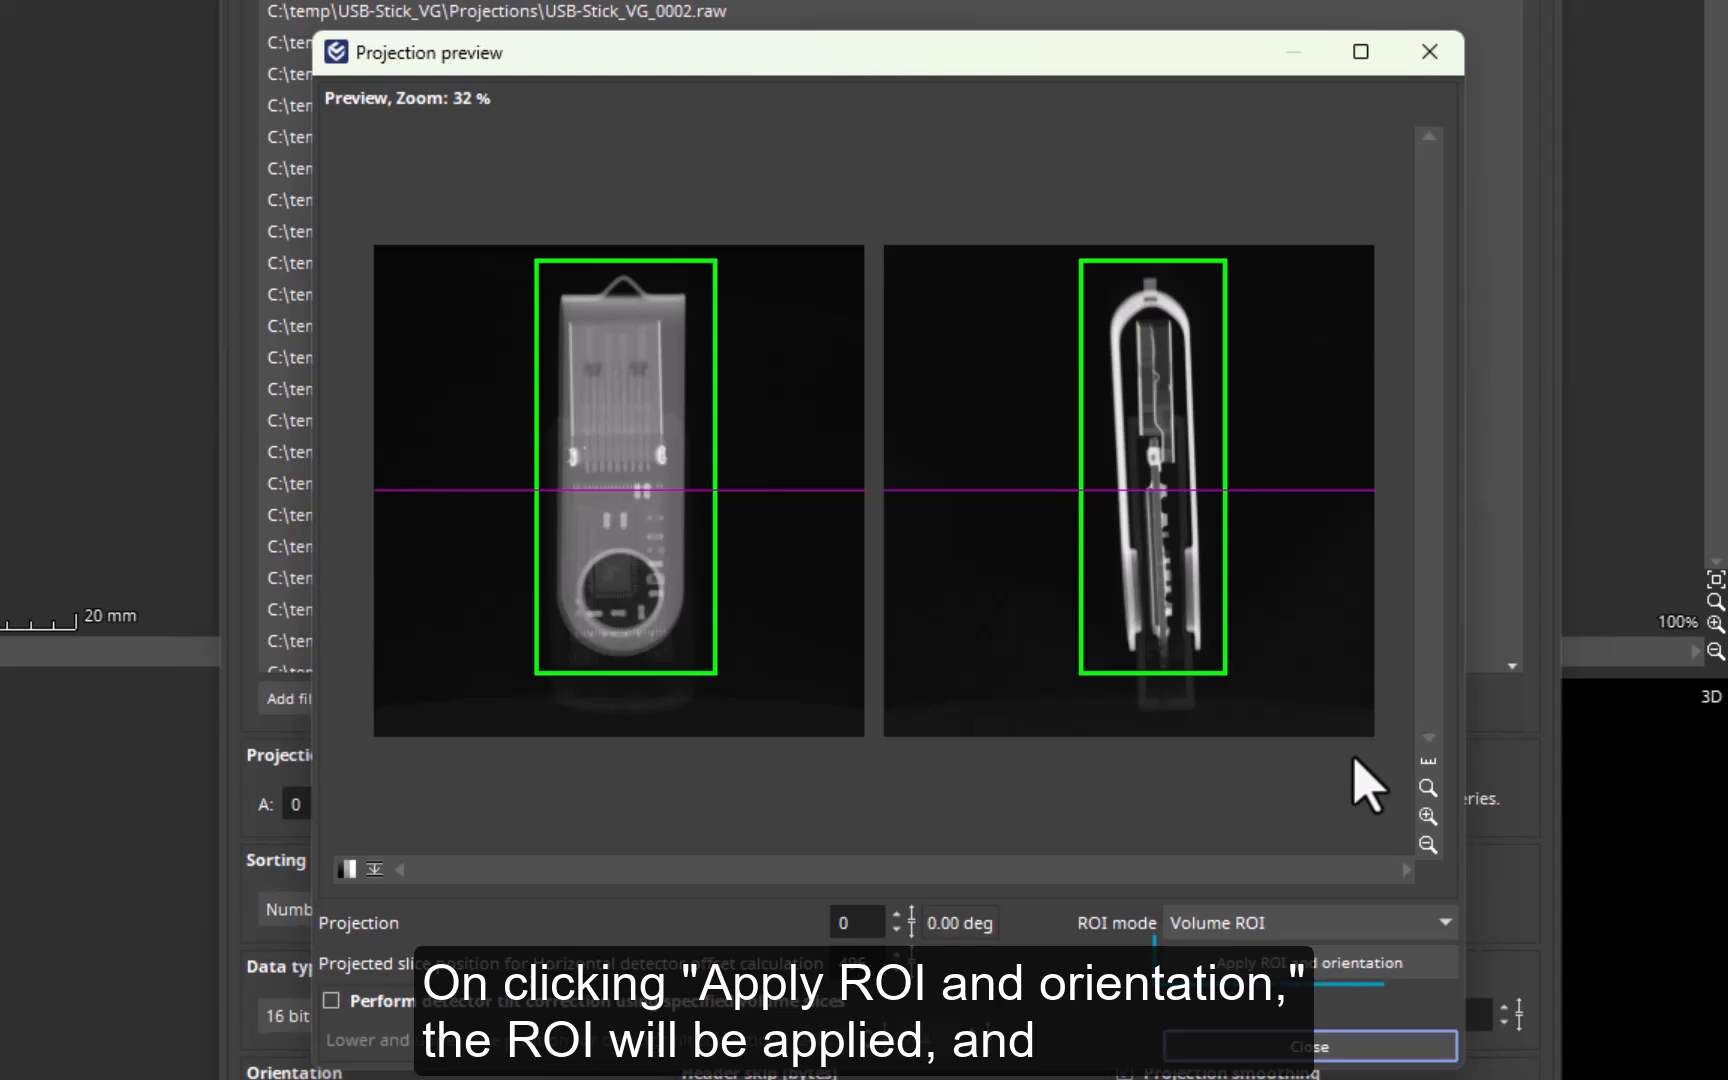
{"action": "left_click", "coordinate": [1331, 966]}
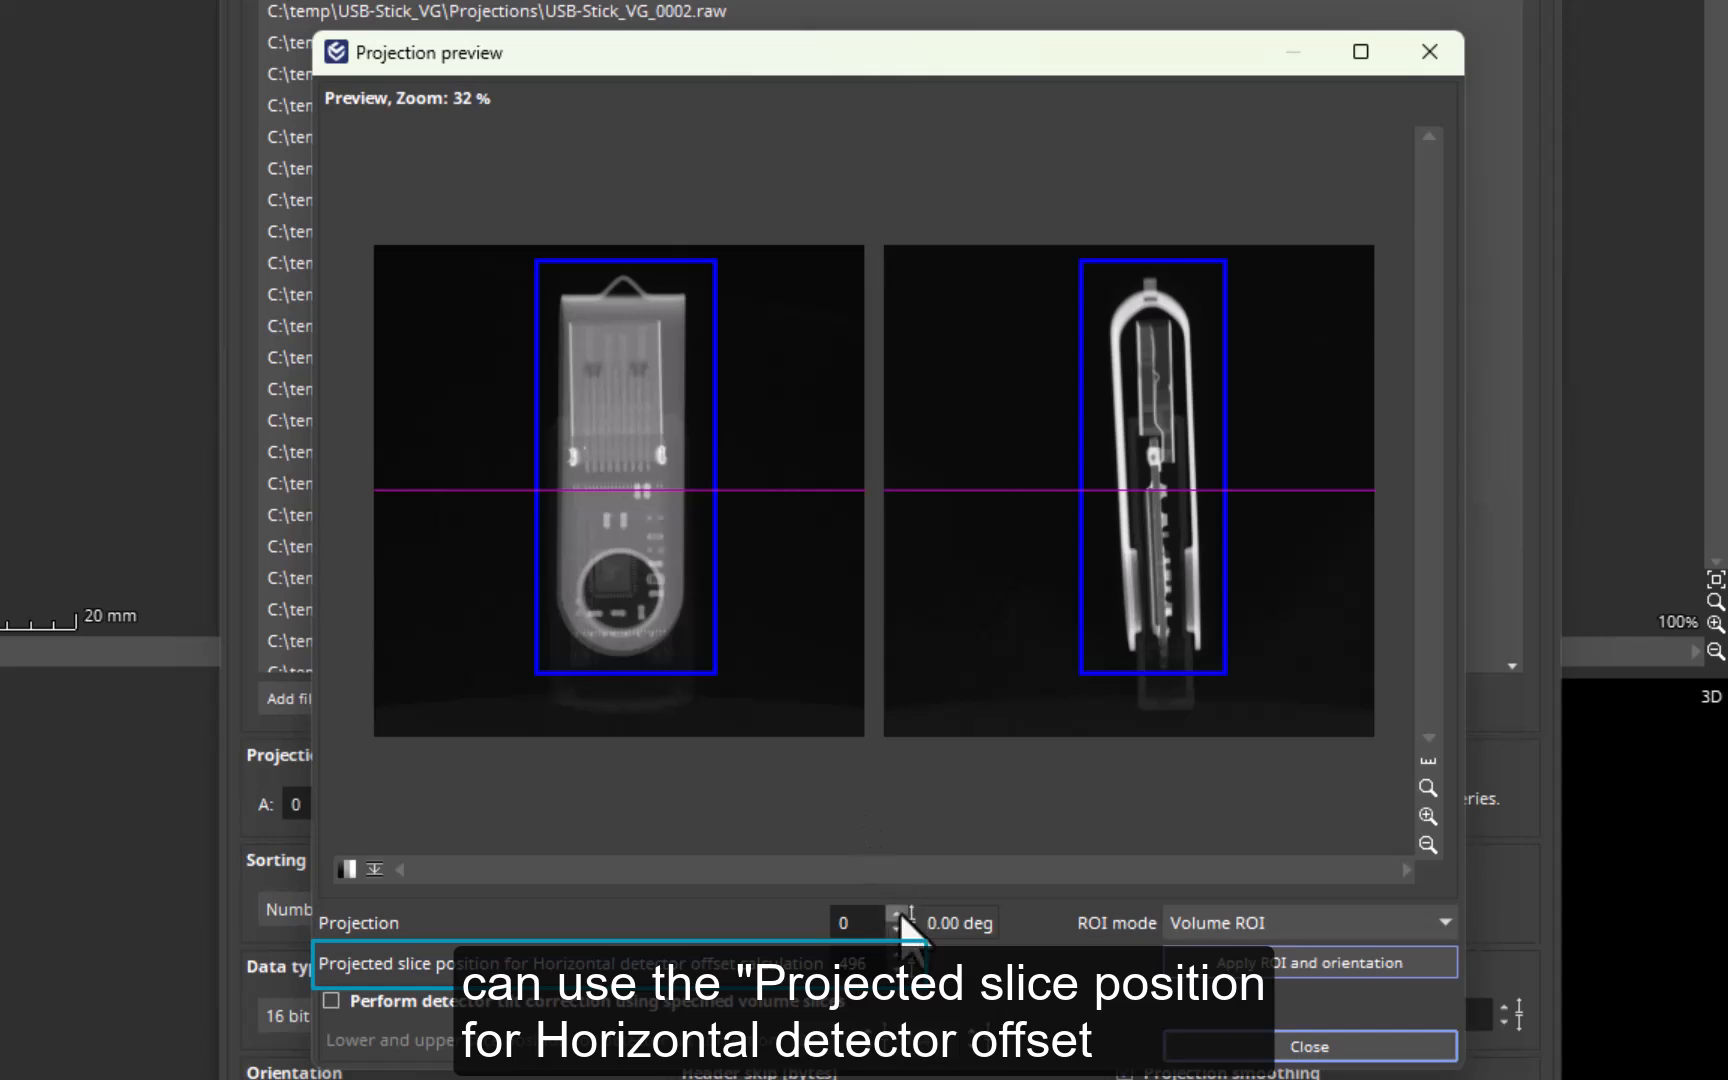
- Set the projected slice position for horizontal detector offset calculation to 503 and enable automatic calculation of the horizontal detector offset
{"action": "left_click_drag", "start_coordinate": [914, 963], "coordinate": [849, 926]}
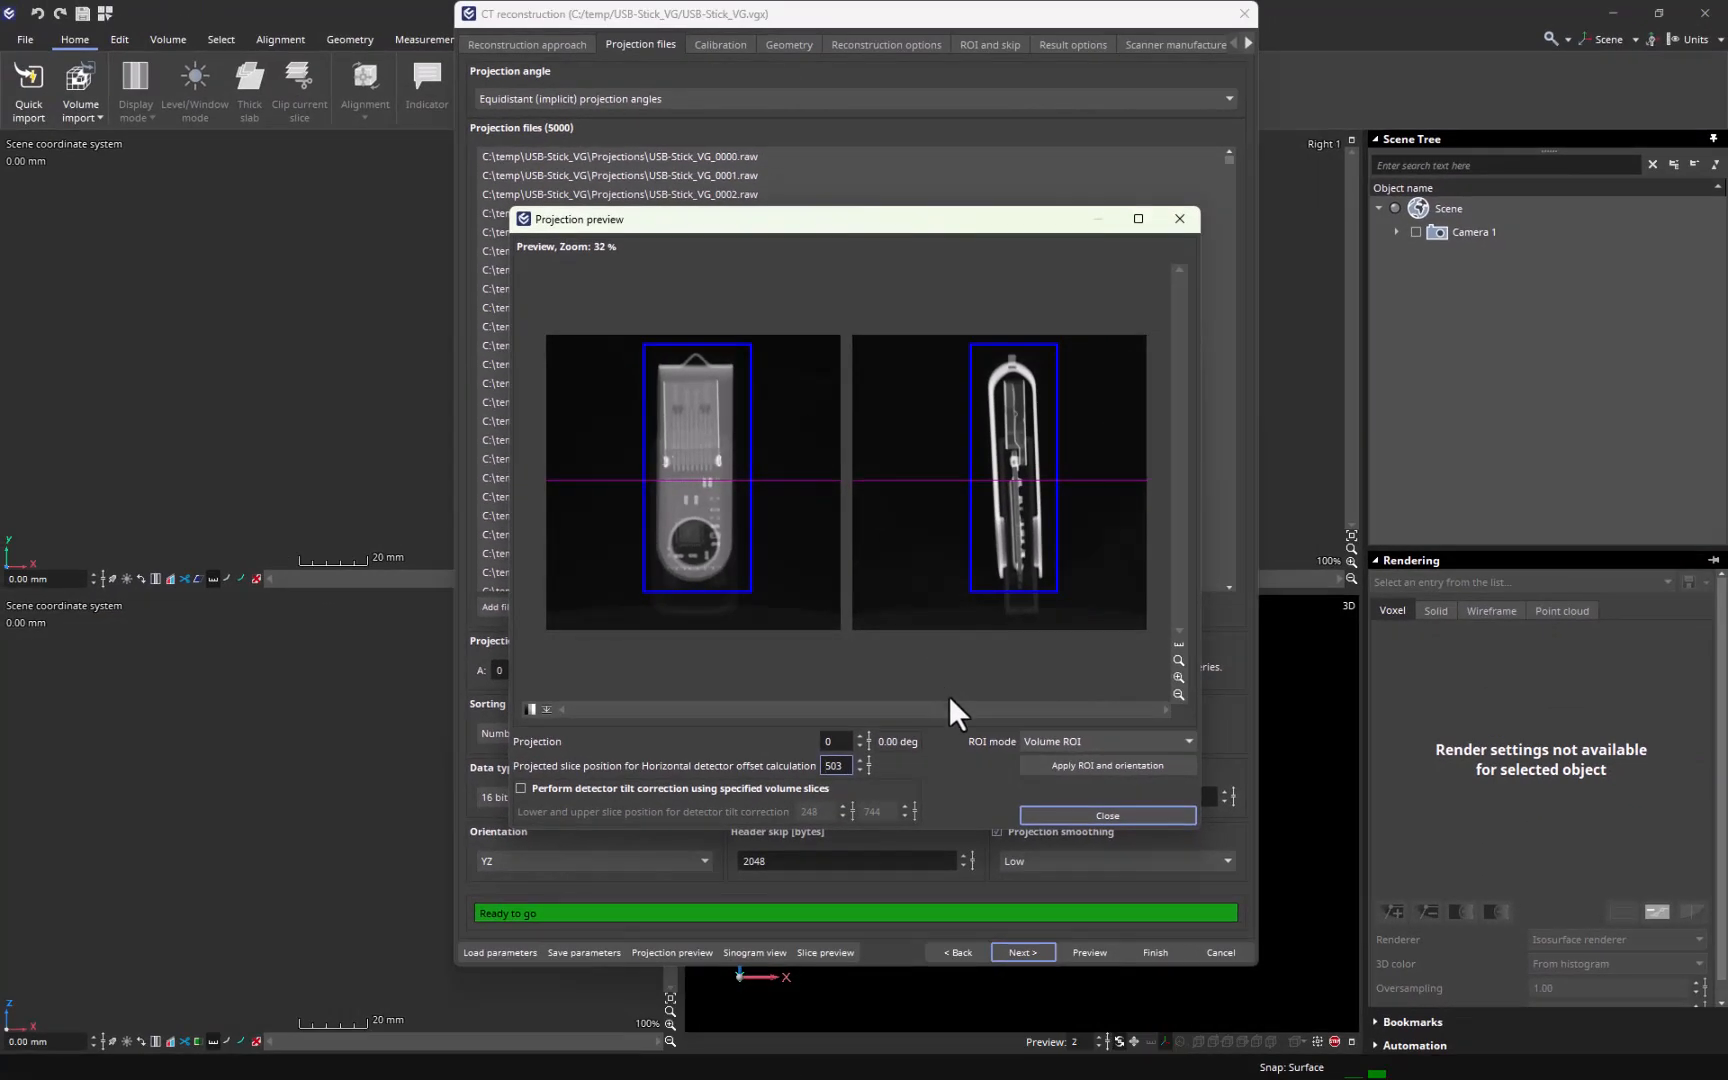
{"action": "left_click", "coordinate": [1038, 813]}
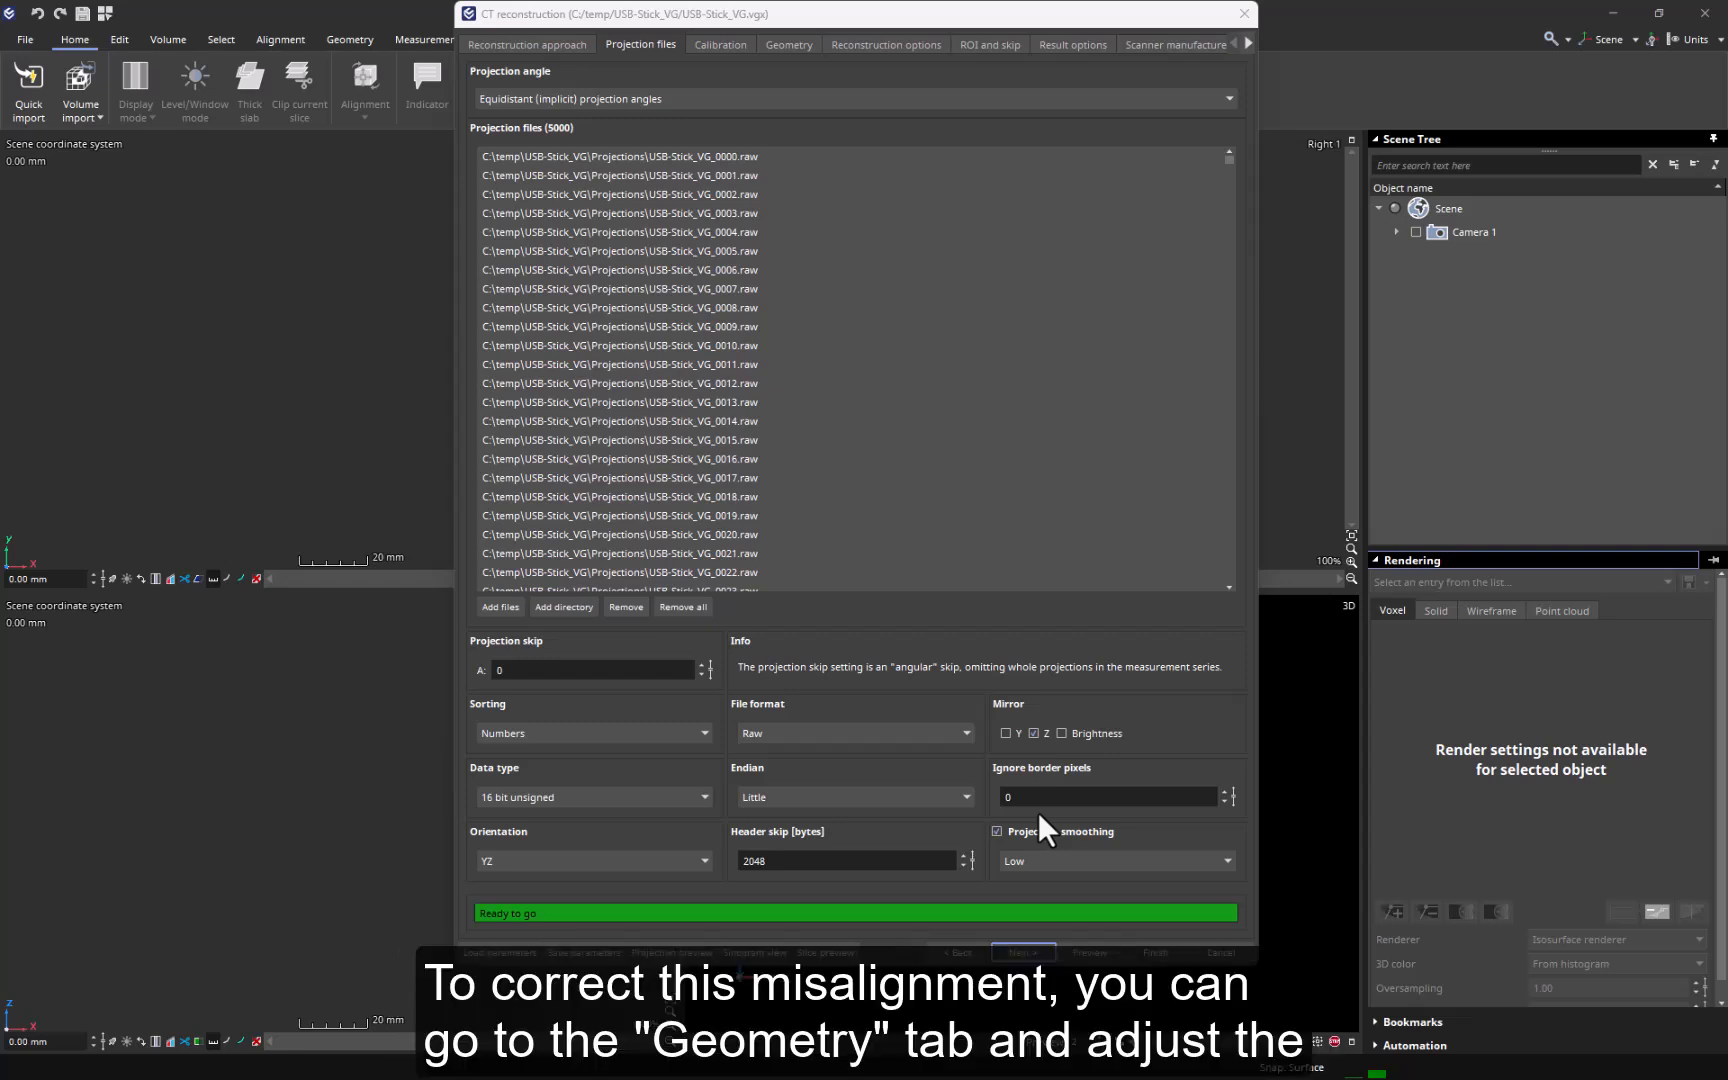
{"action": "left_click", "coordinate": [799, 42]}
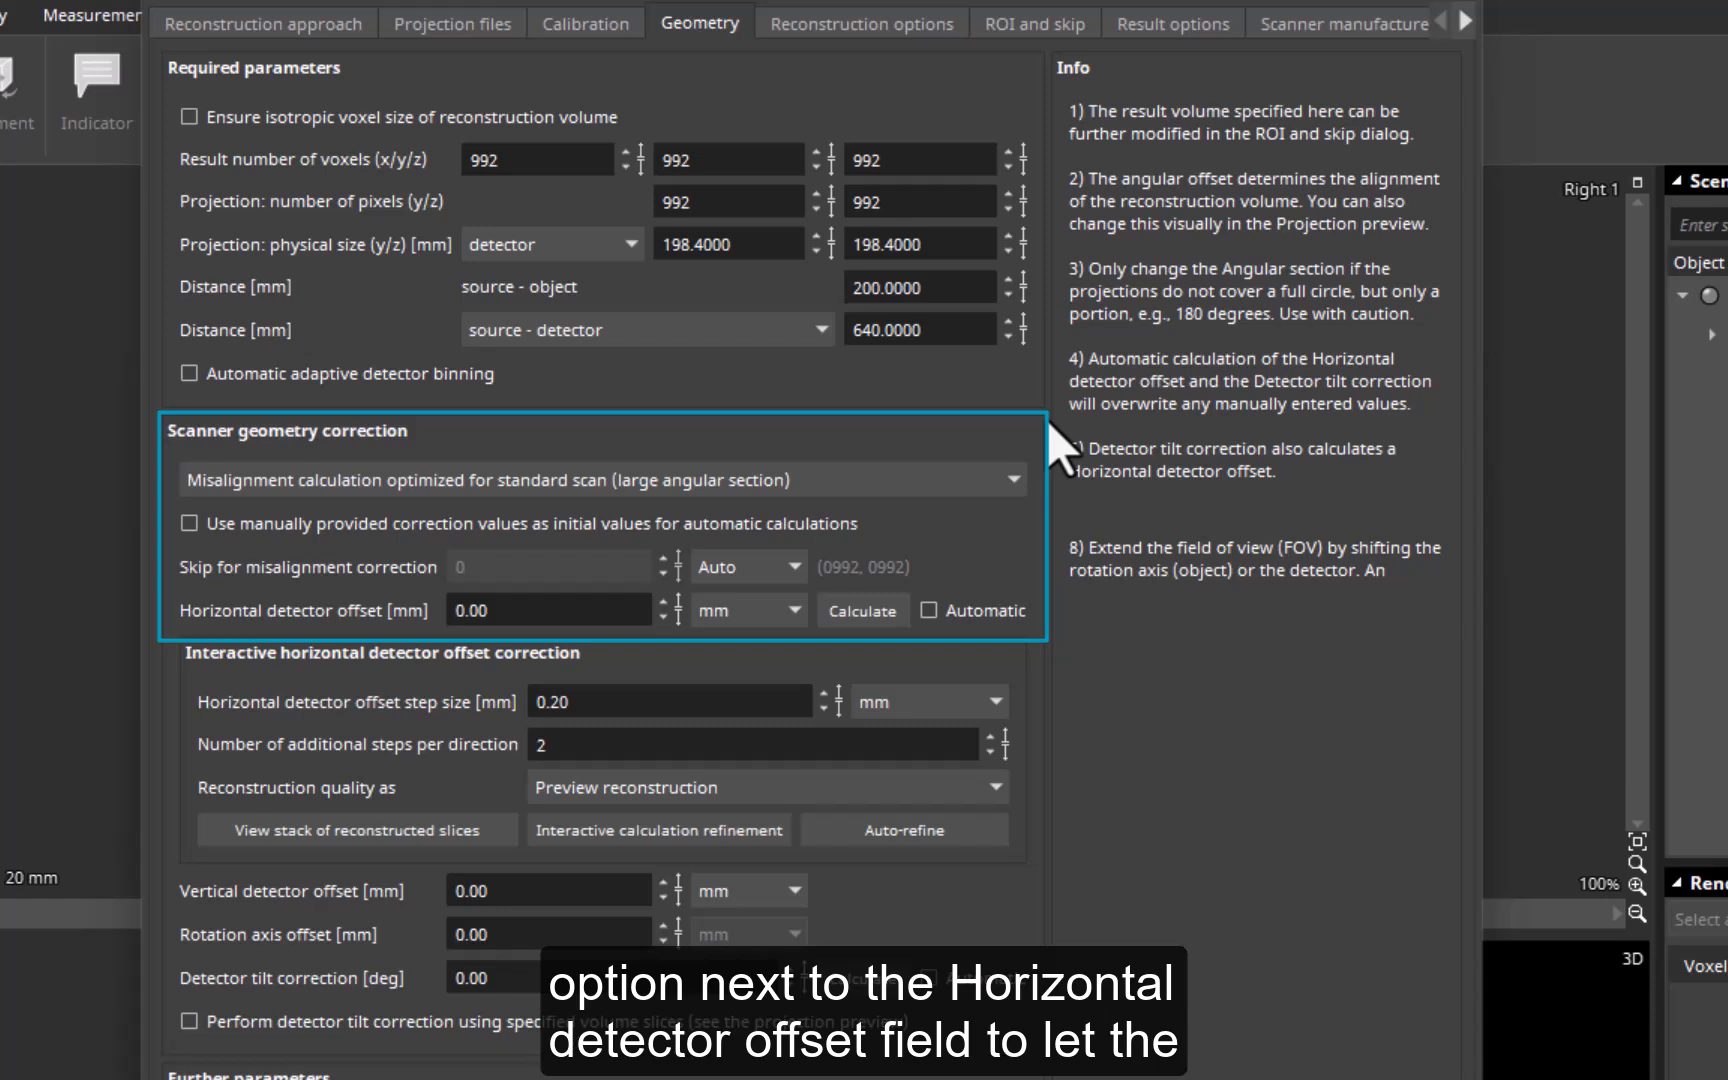
{"action": "left_click", "coordinate": [928, 610]}
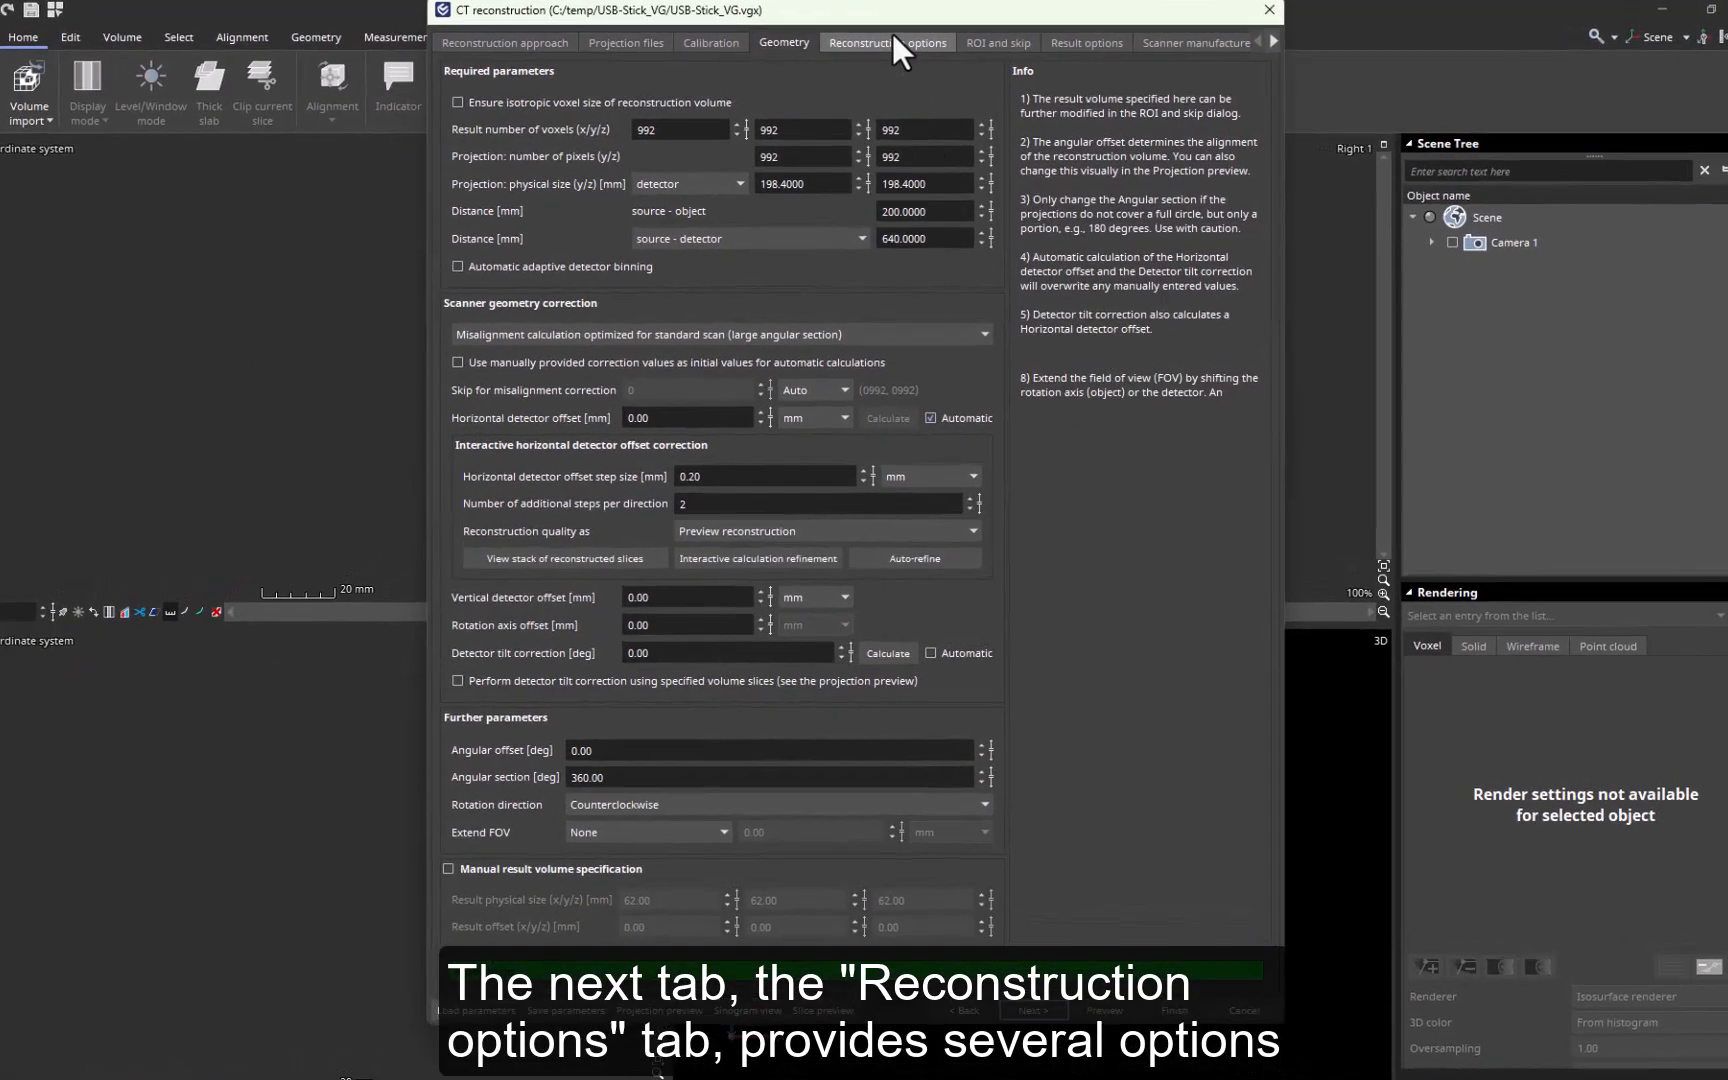
- Set speckle removal to On (multi pixel) and ring artifact reduction to Low in the reconstruction options
{"action": "left_click", "coordinate": [890, 42]}
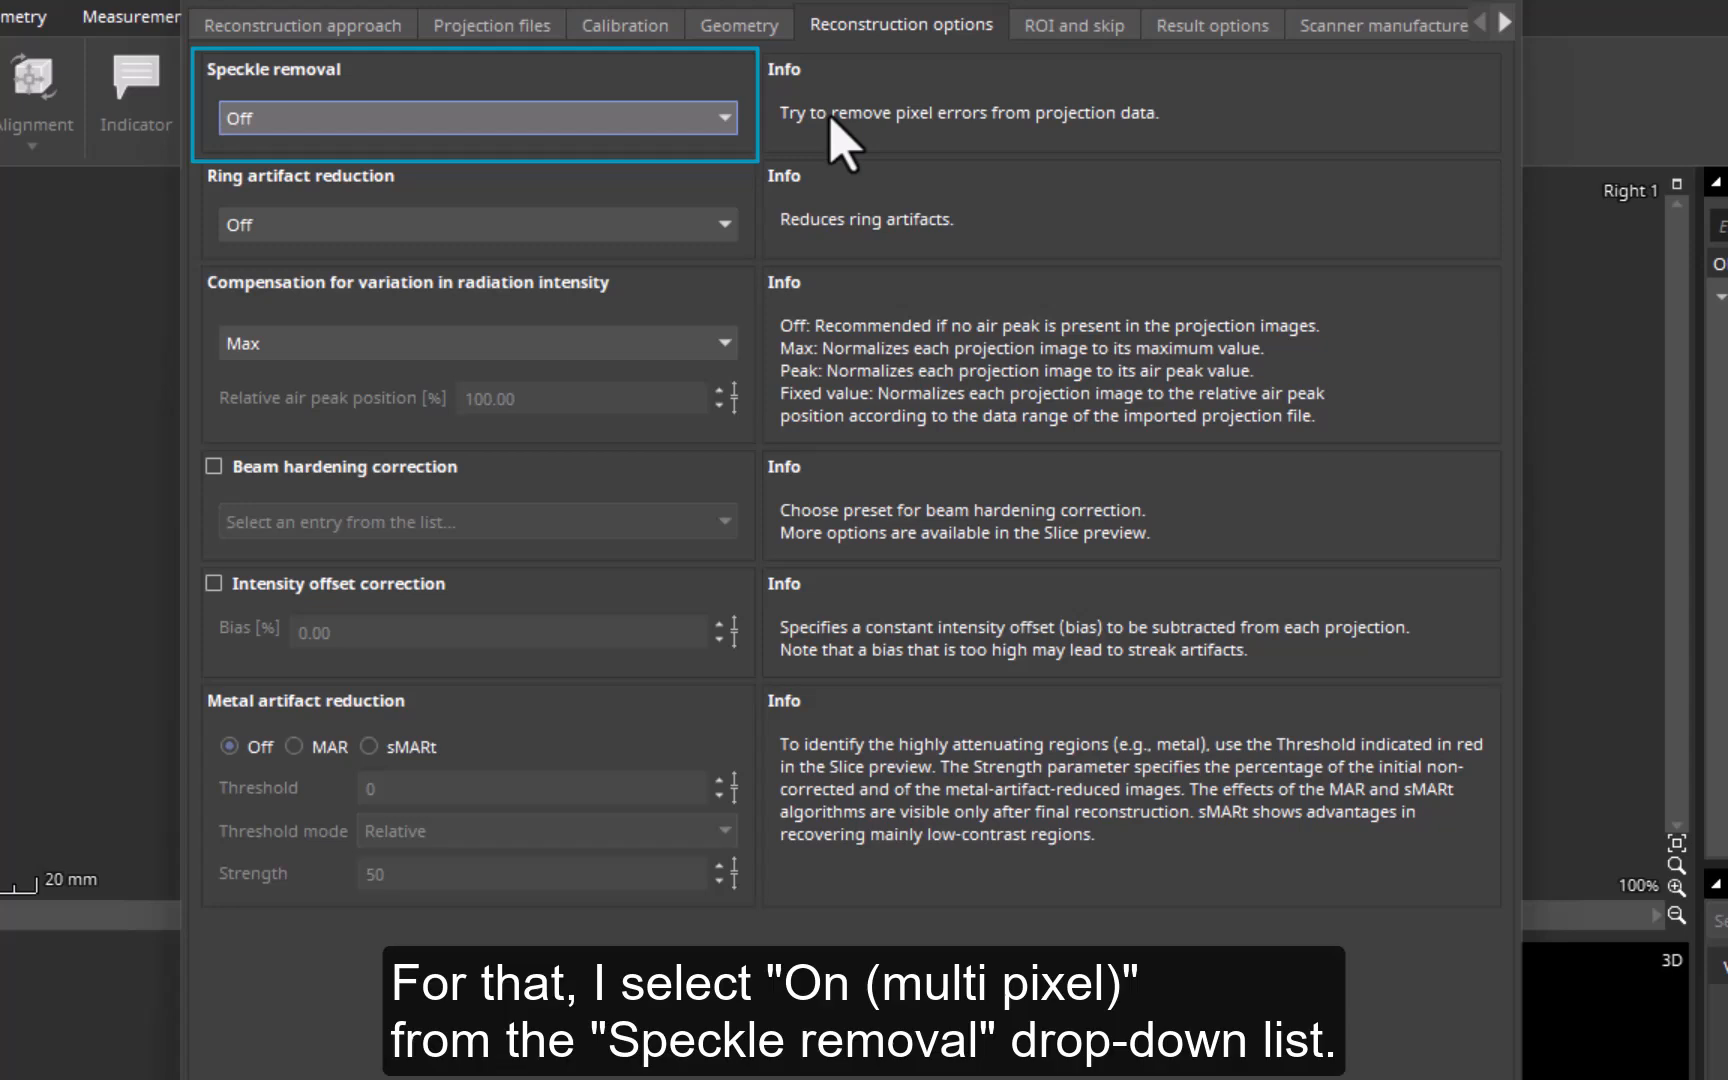
{"action": "left_click", "coordinate": [728, 120]}
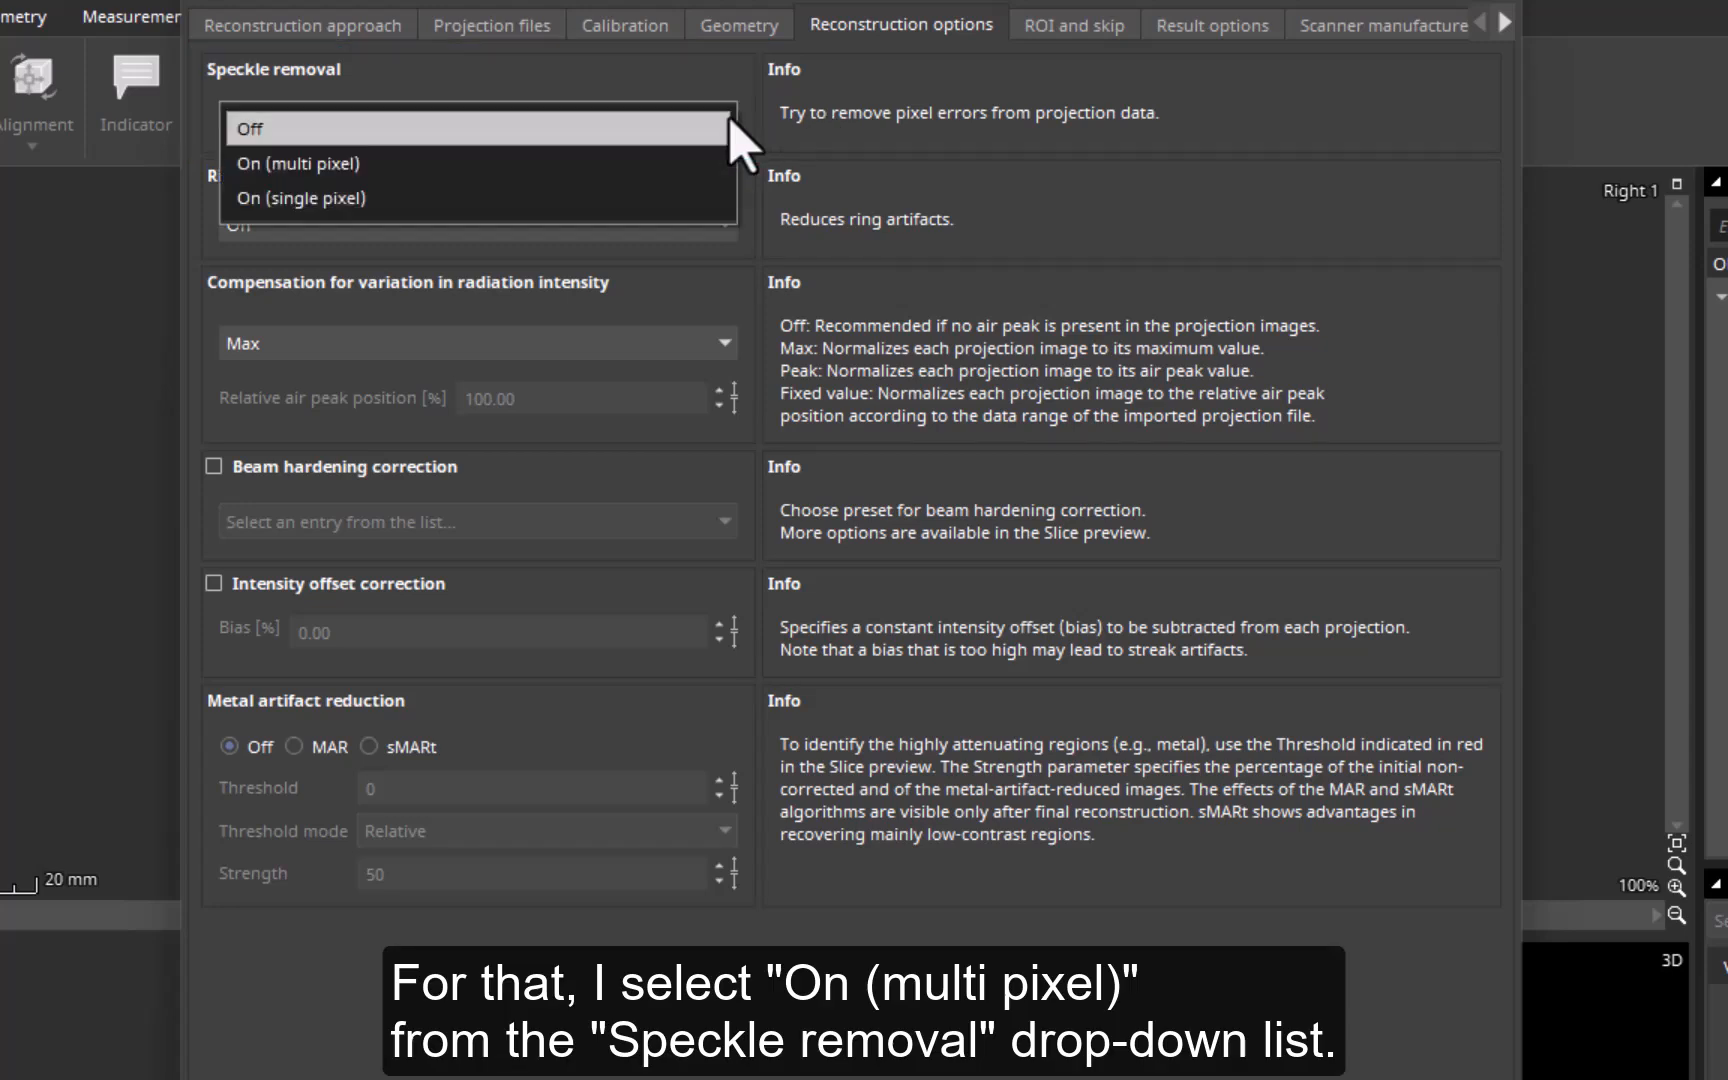
{"action": "left_click", "coordinate": [712, 165]}
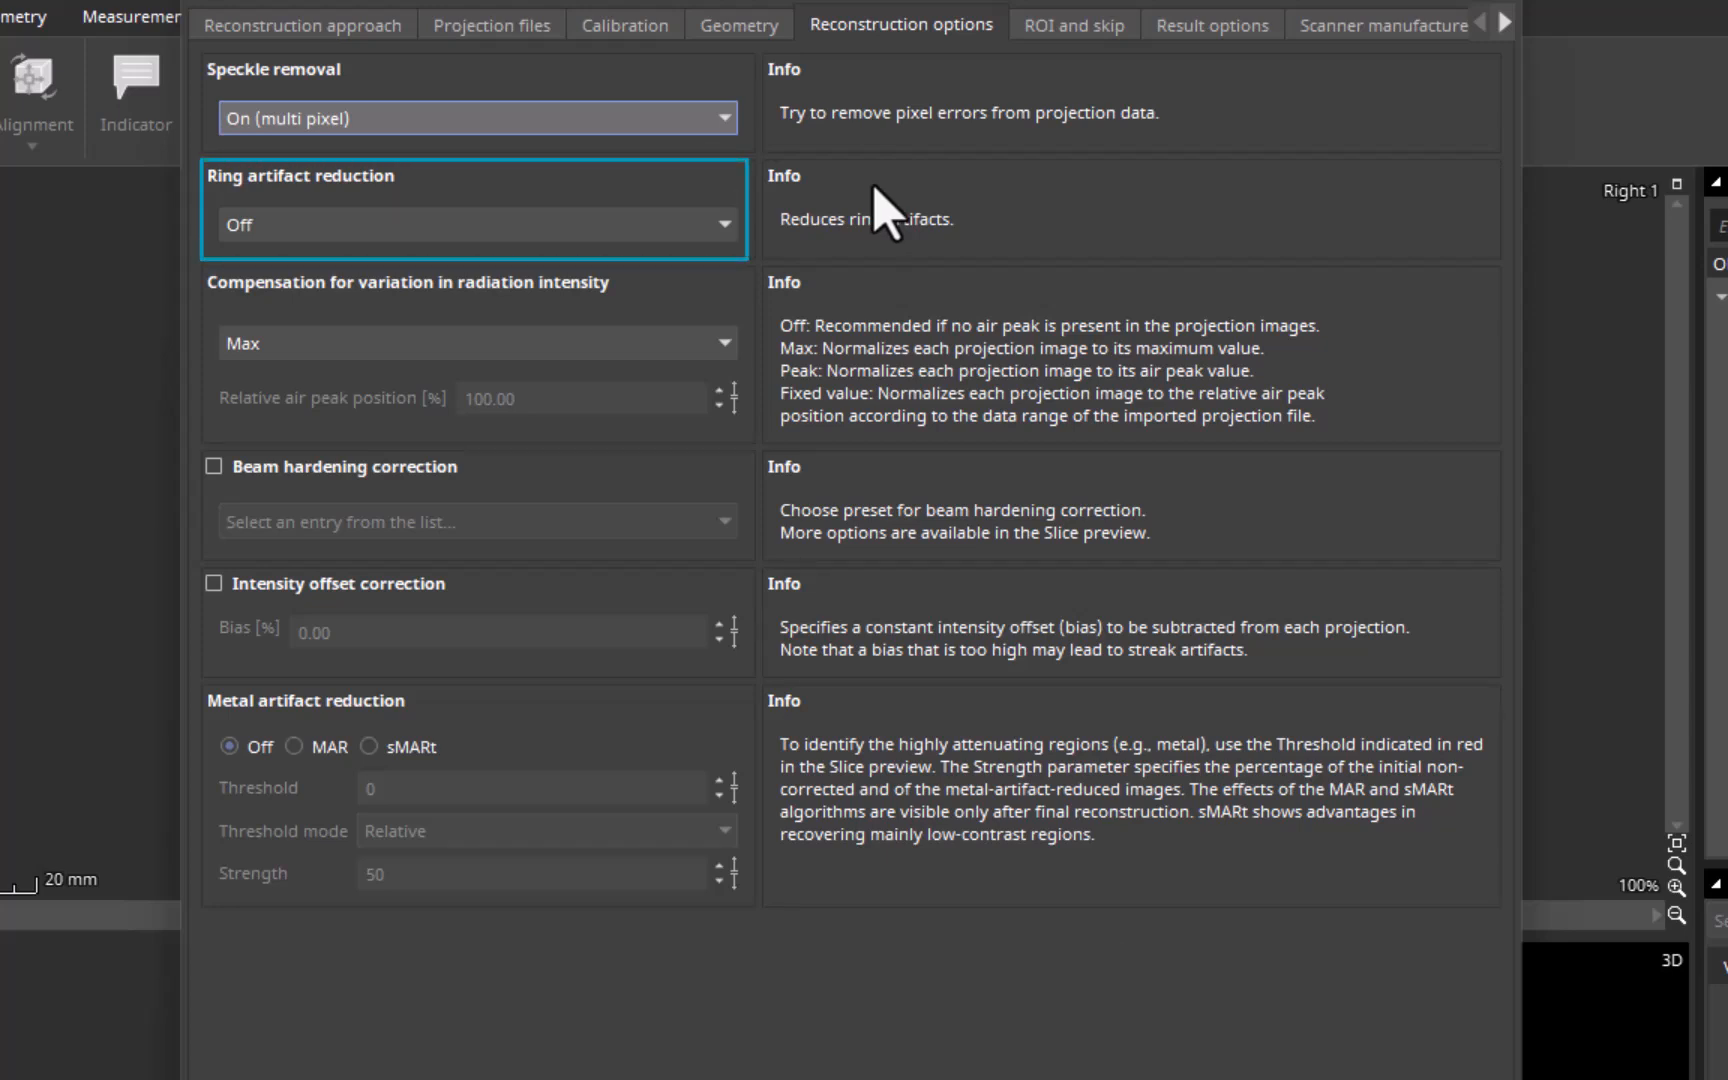
{"action": "left_click", "coordinate": [724, 226]}
{"action": "left_click", "coordinate": [690, 268]}
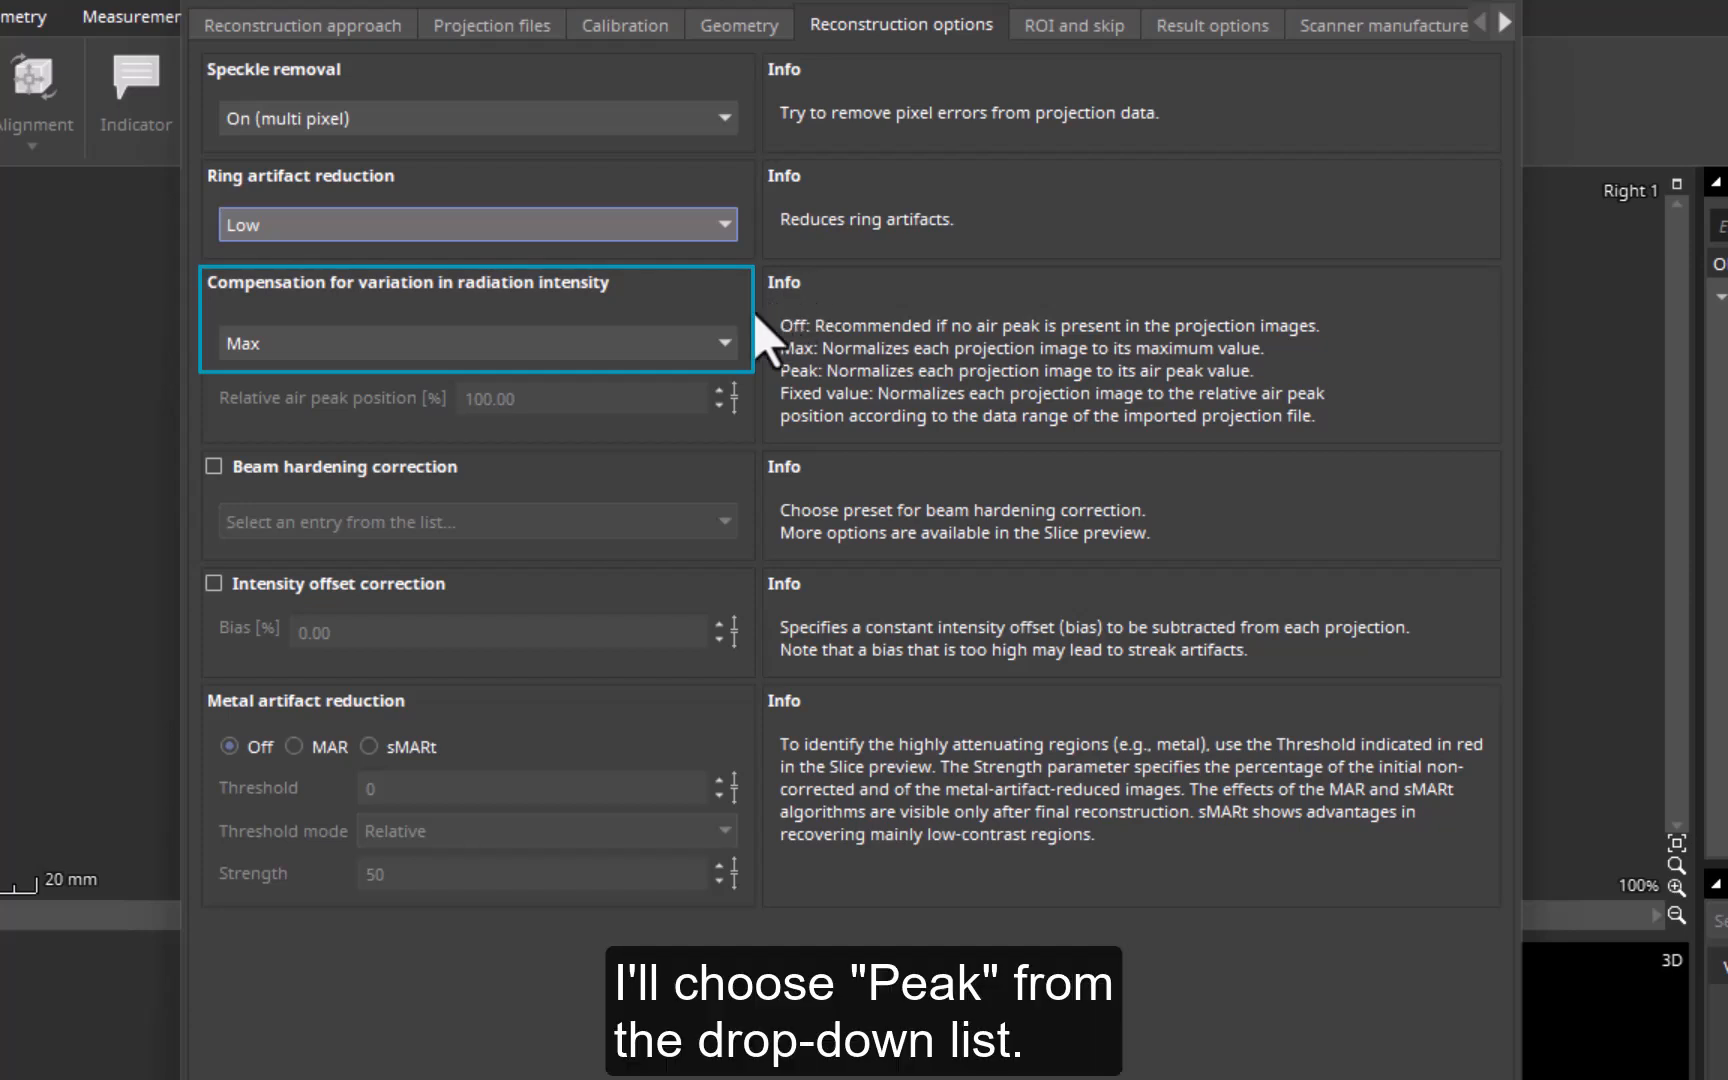
- Set the compensation for variation in radiation intensity to Peak and enable beam hardening correction with the Low preset
{"action": "left_click", "coordinate": [726, 343]}
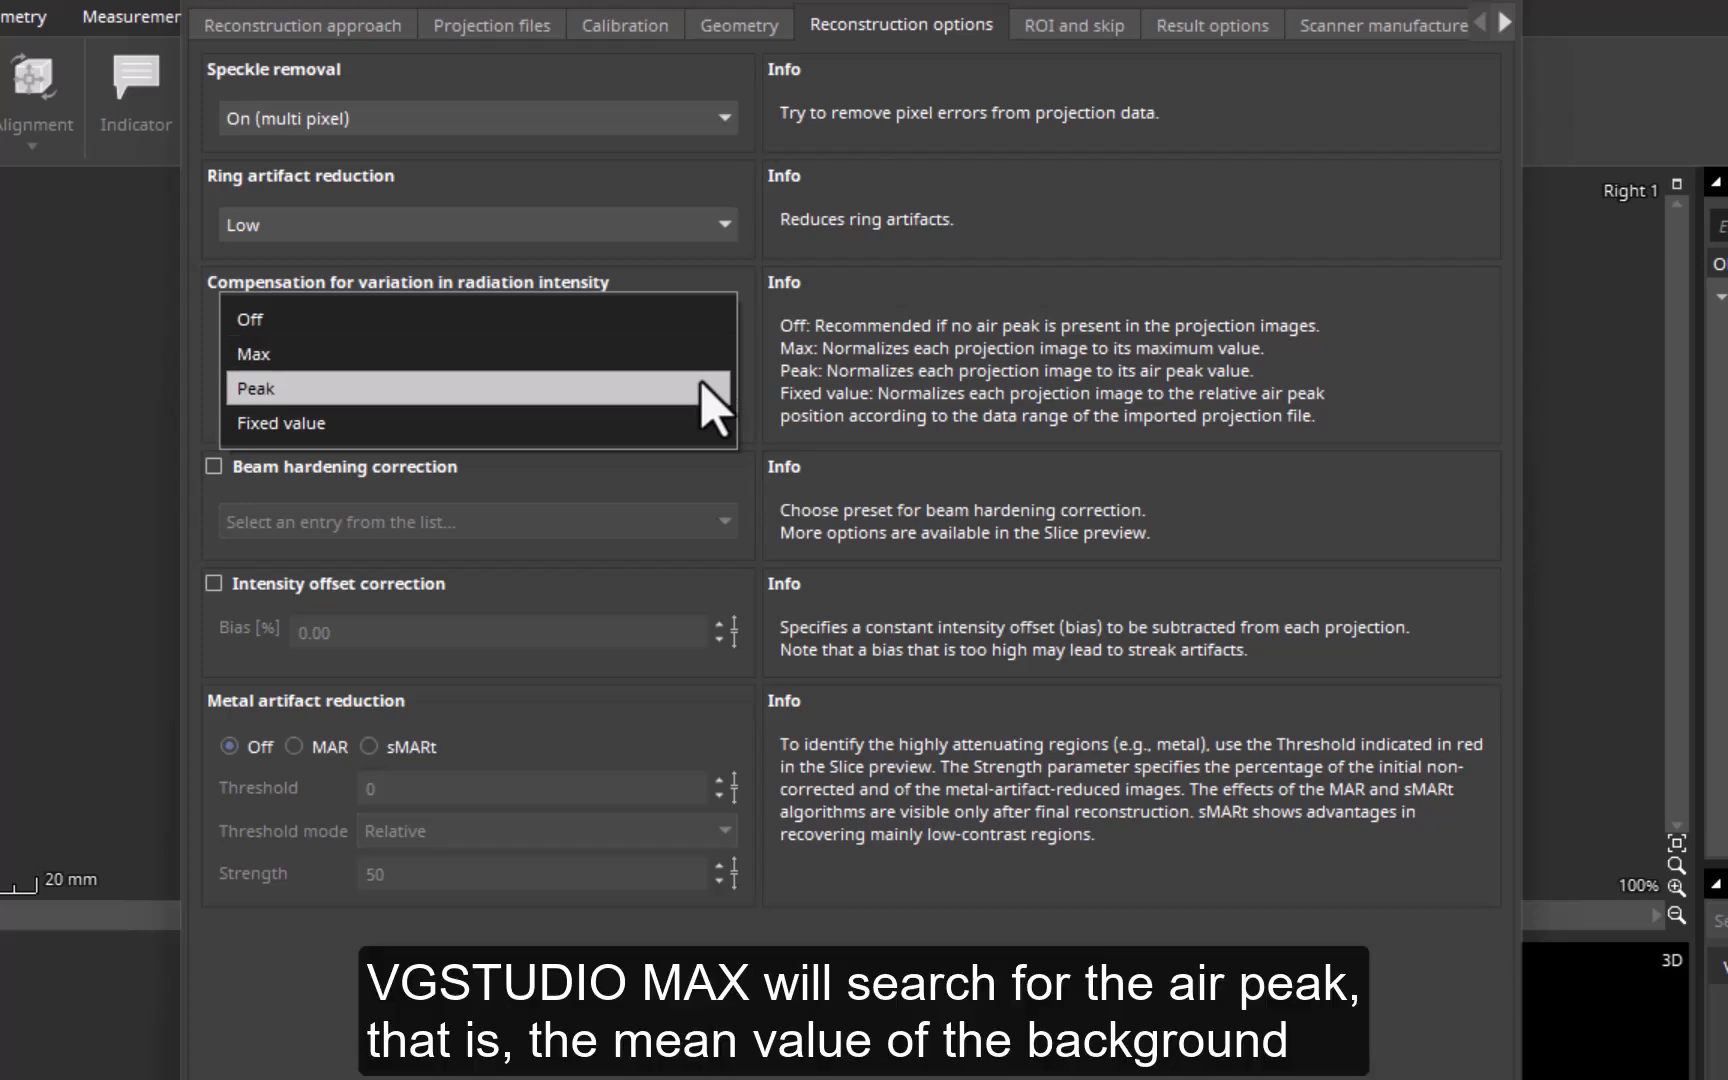
{"action": "left_click", "coordinate": [703, 388]}
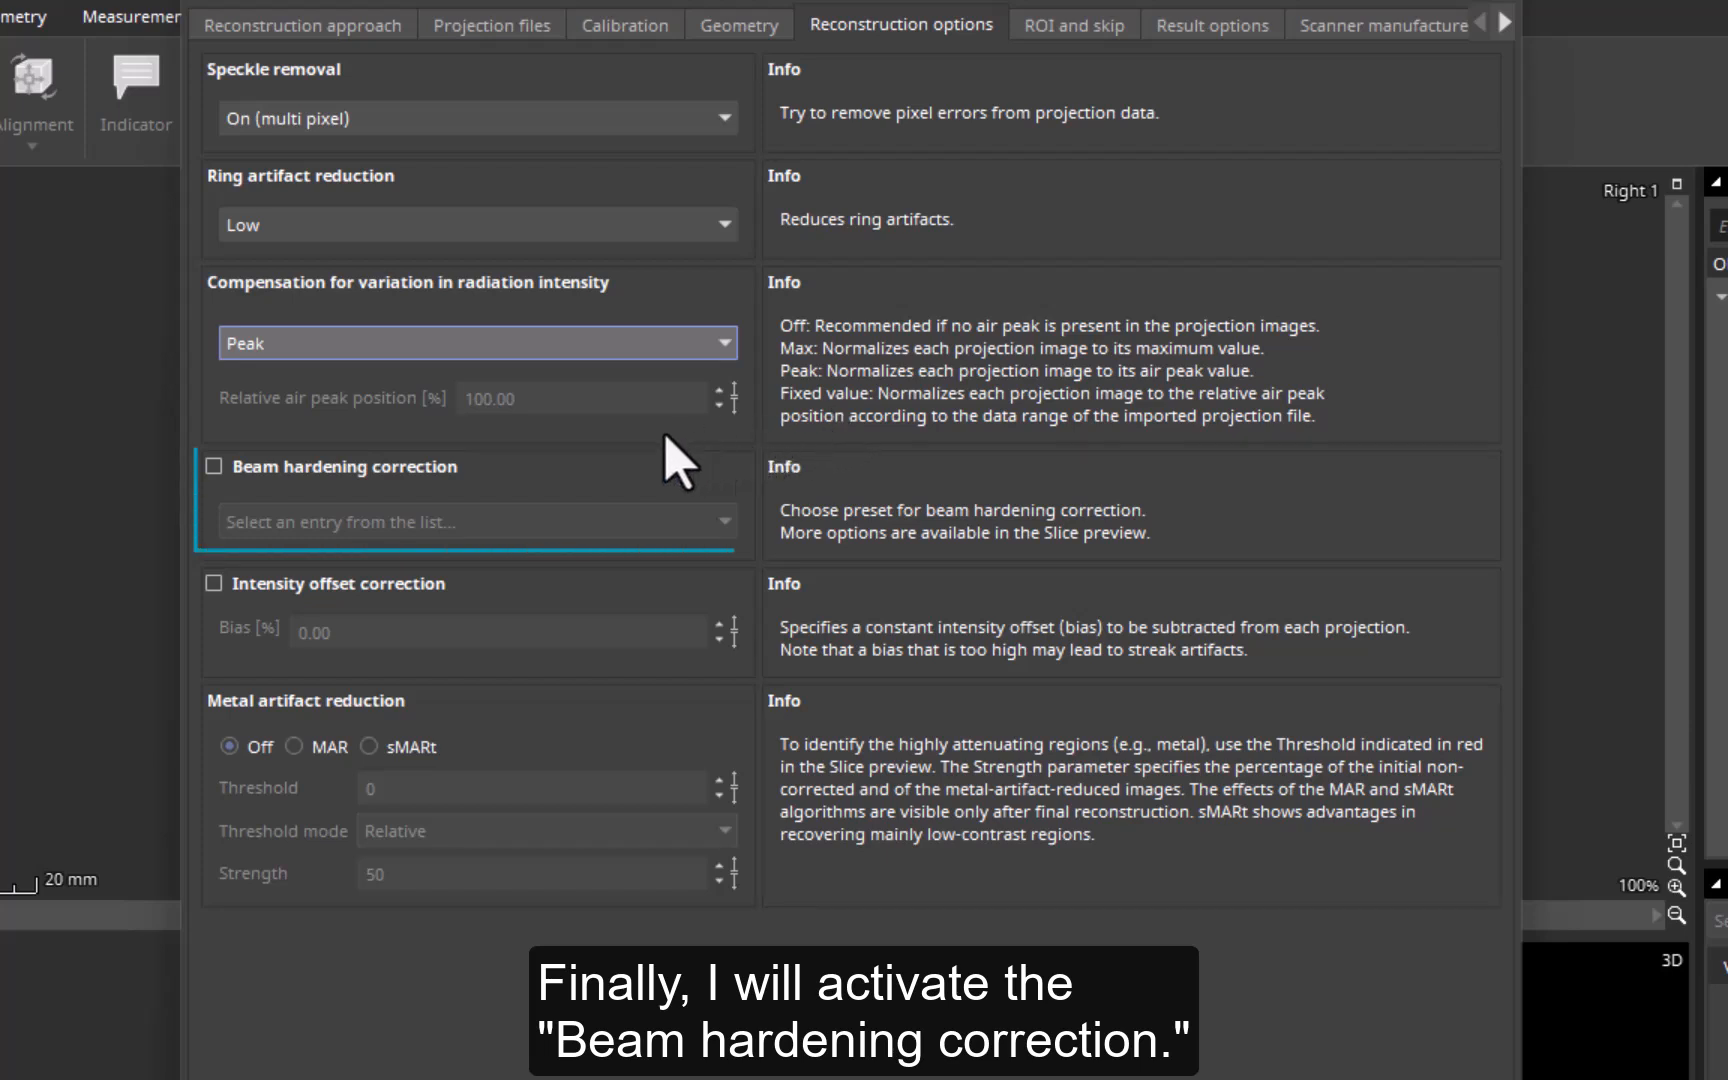
{"action": "left_click", "coordinate": [214, 467]}
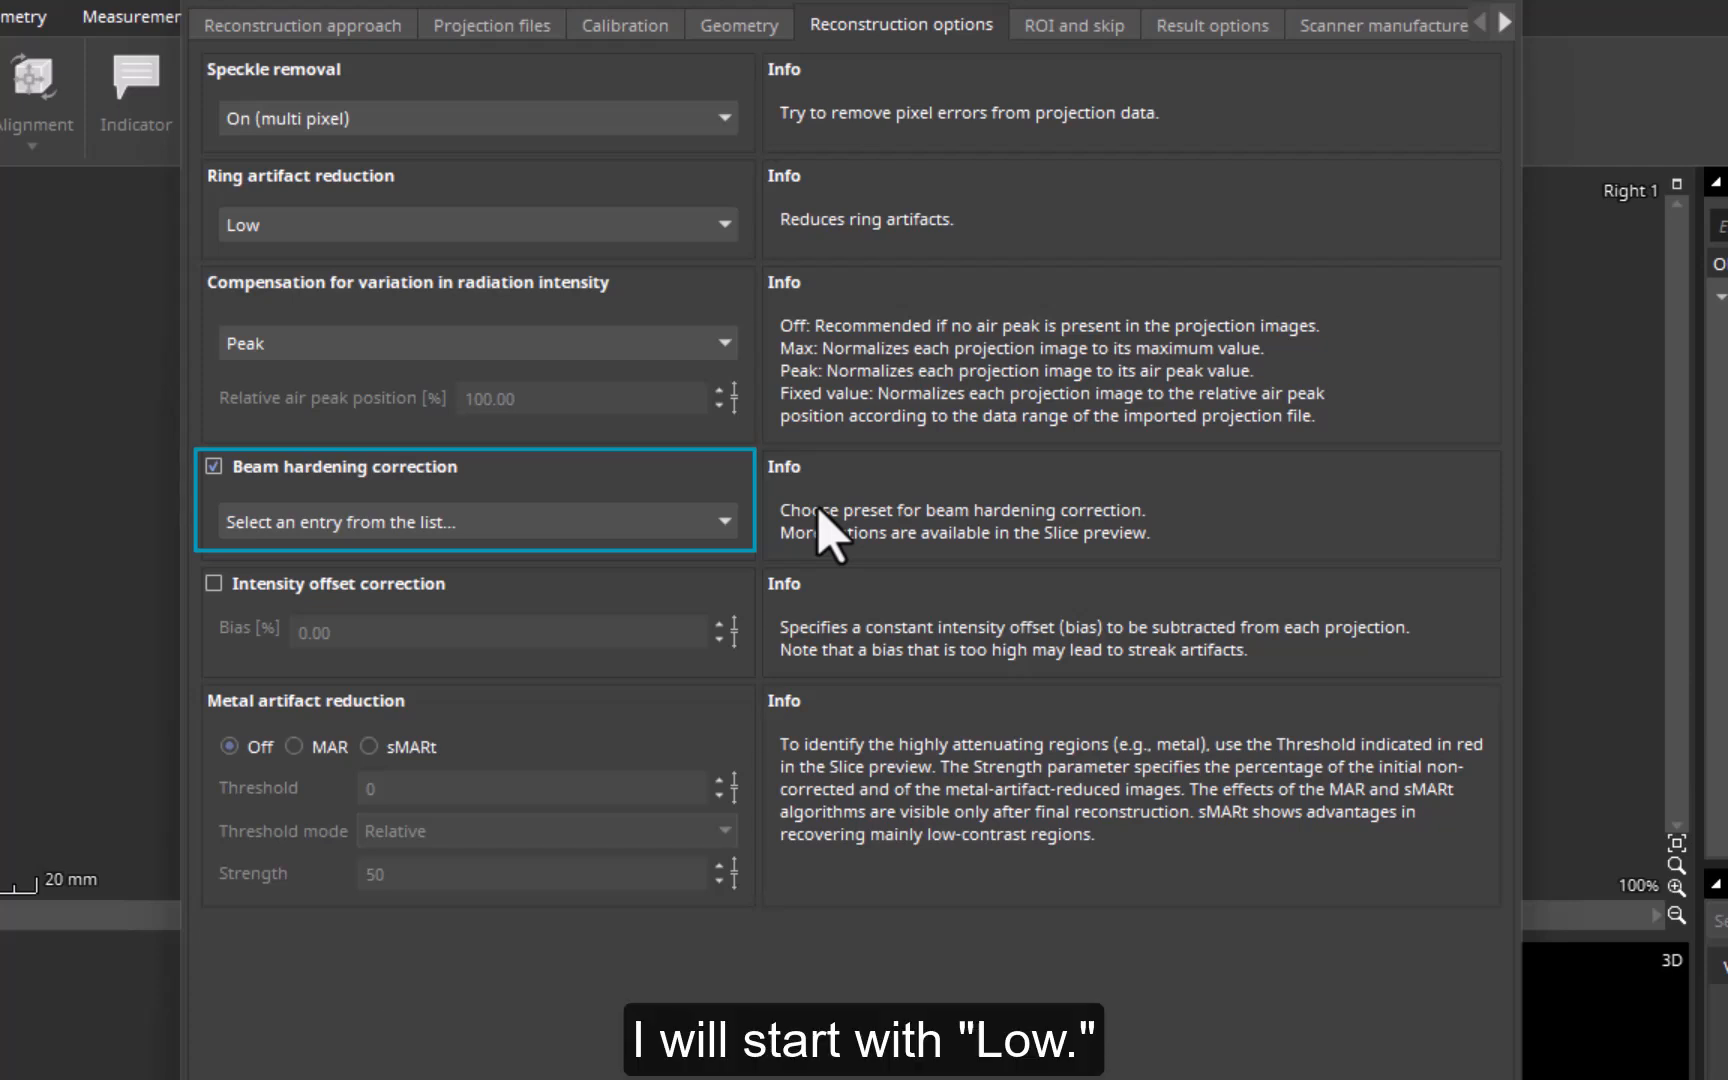
{"action": "left_click", "coordinate": [708, 526]}
{"action": "left_click", "coordinate": [688, 565]}
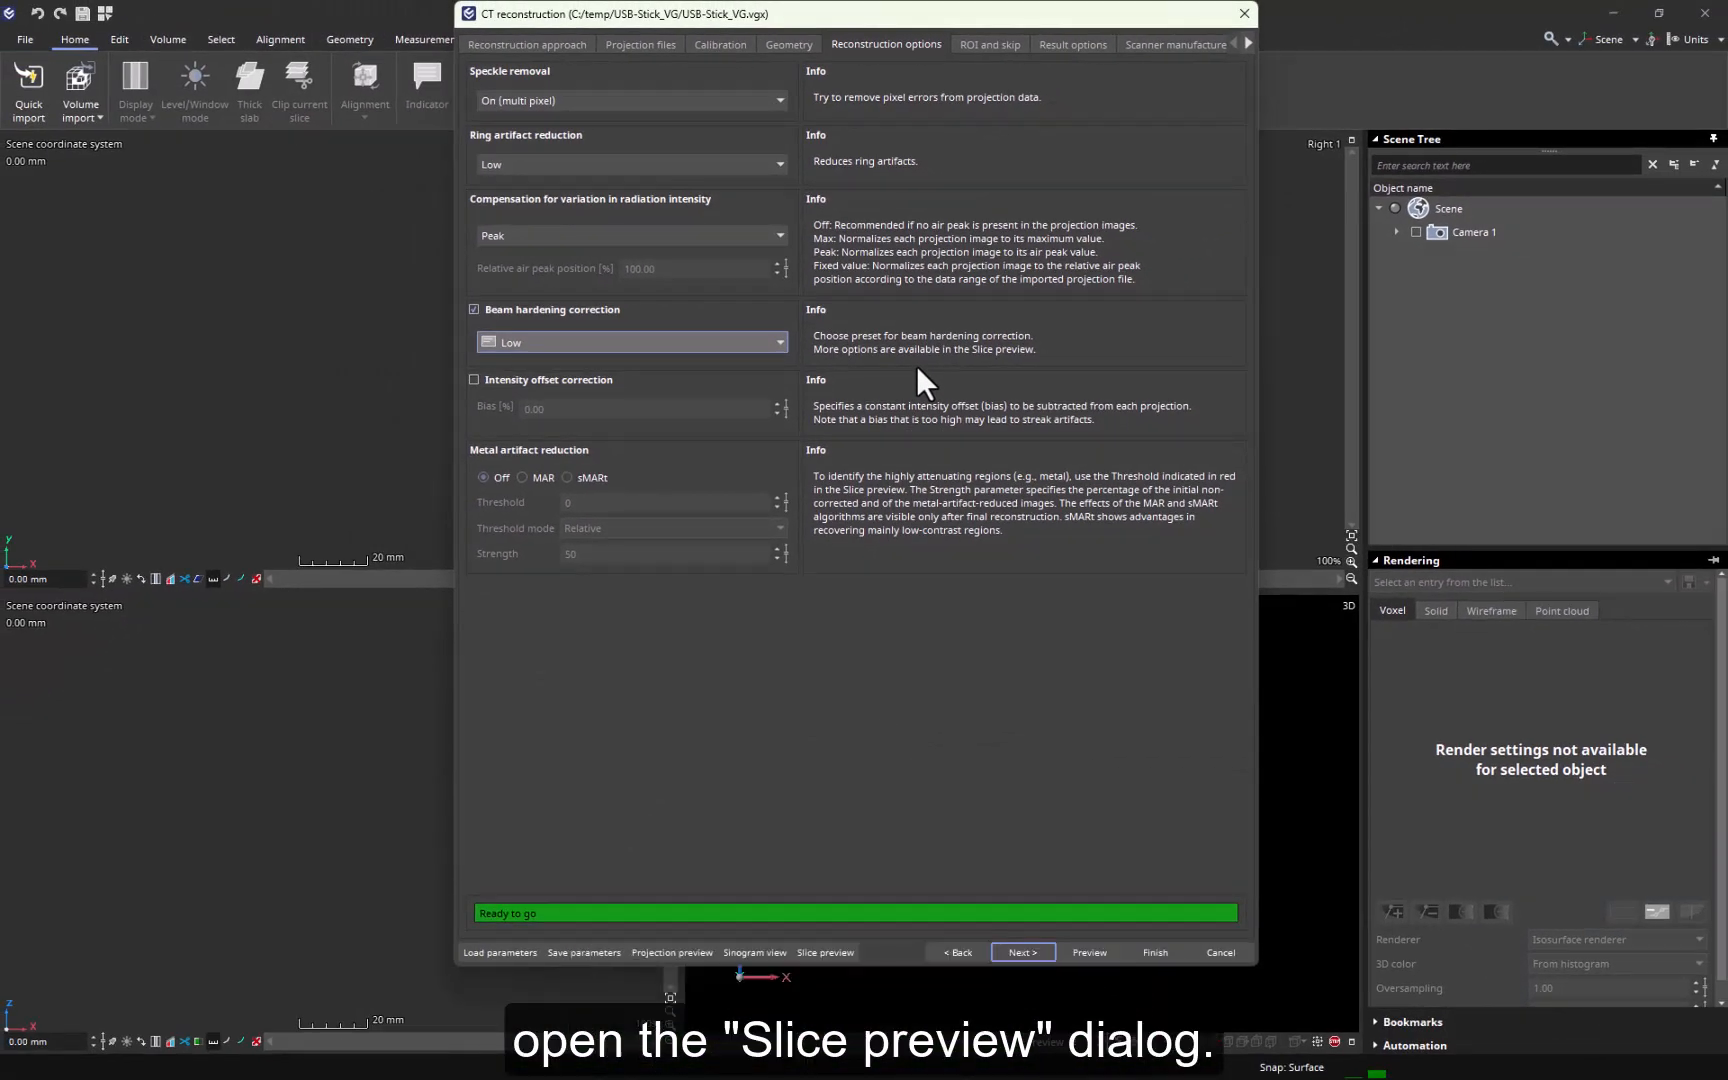
- Inspect the reconstructed slices enlarged in the slice preview at slice positions 364 and 409, and close the preview
{"action": "left_click", "coordinate": [837, 952]}
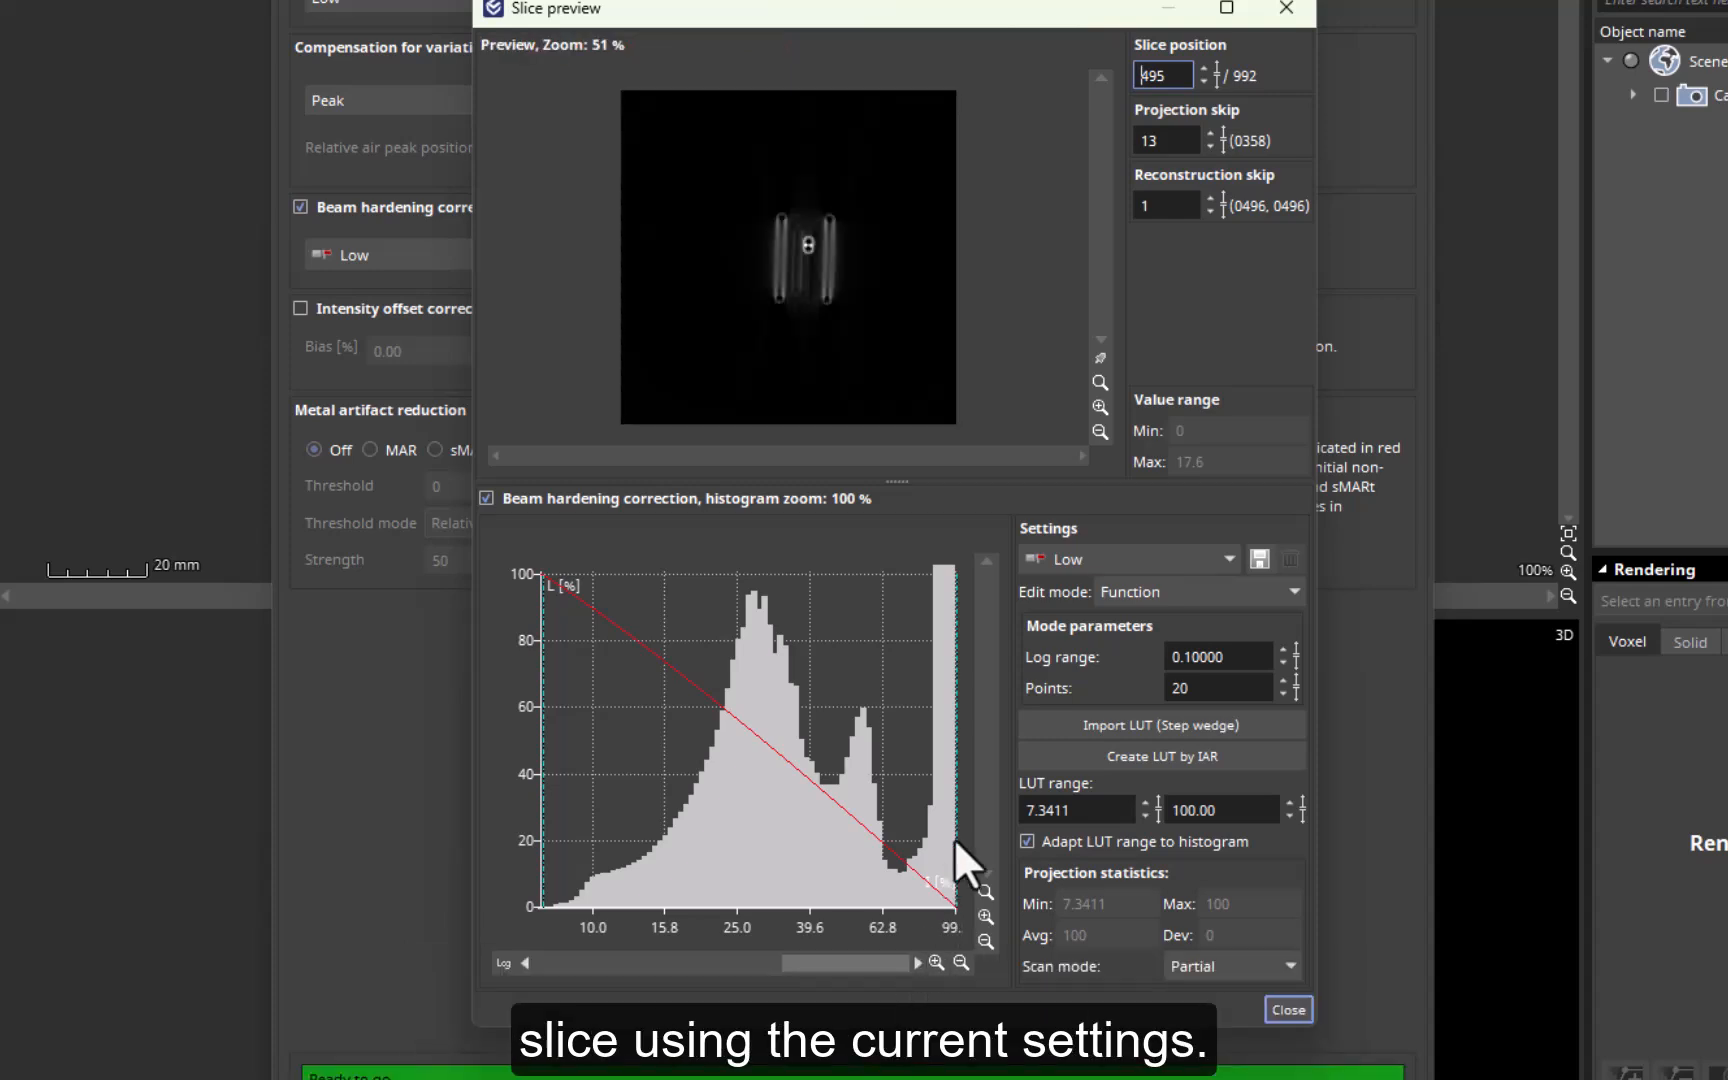
{"action": "left_click", "coordinate": [1098, 406]}
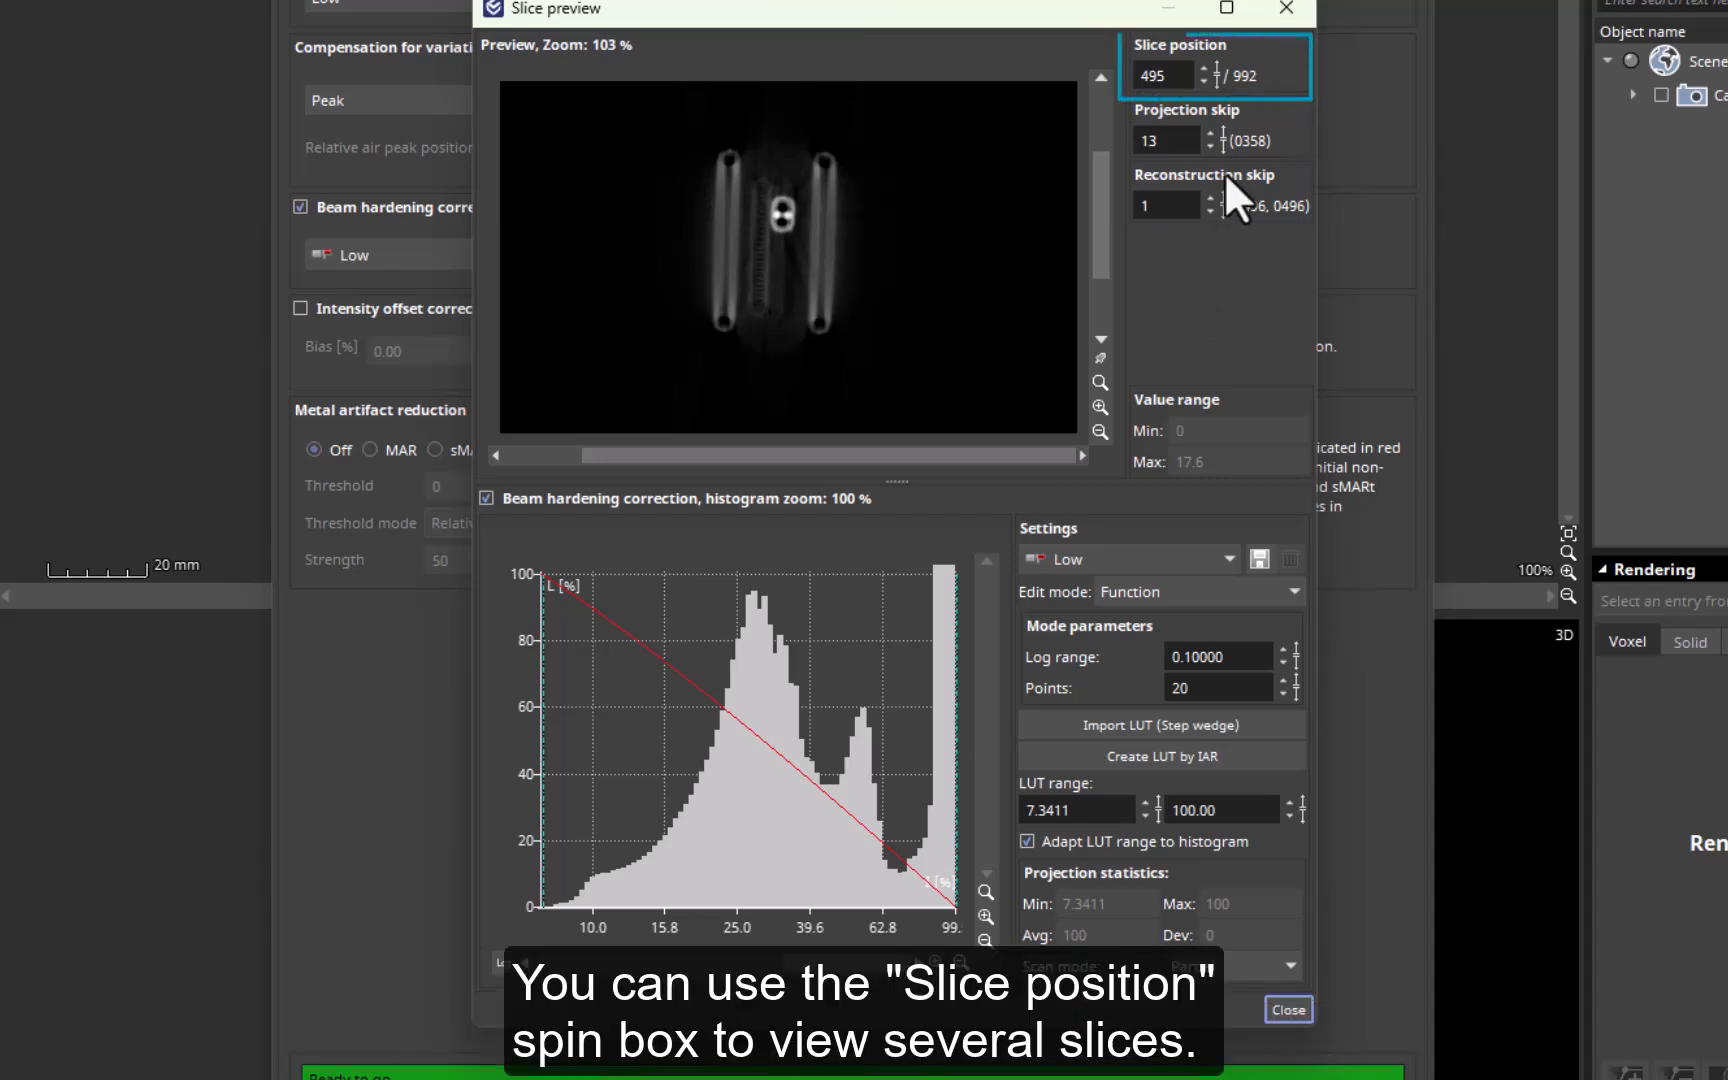
{"action": "left_click_drag", "start_coordinate": [1218, 72], "coordinate": [1228, 245]}
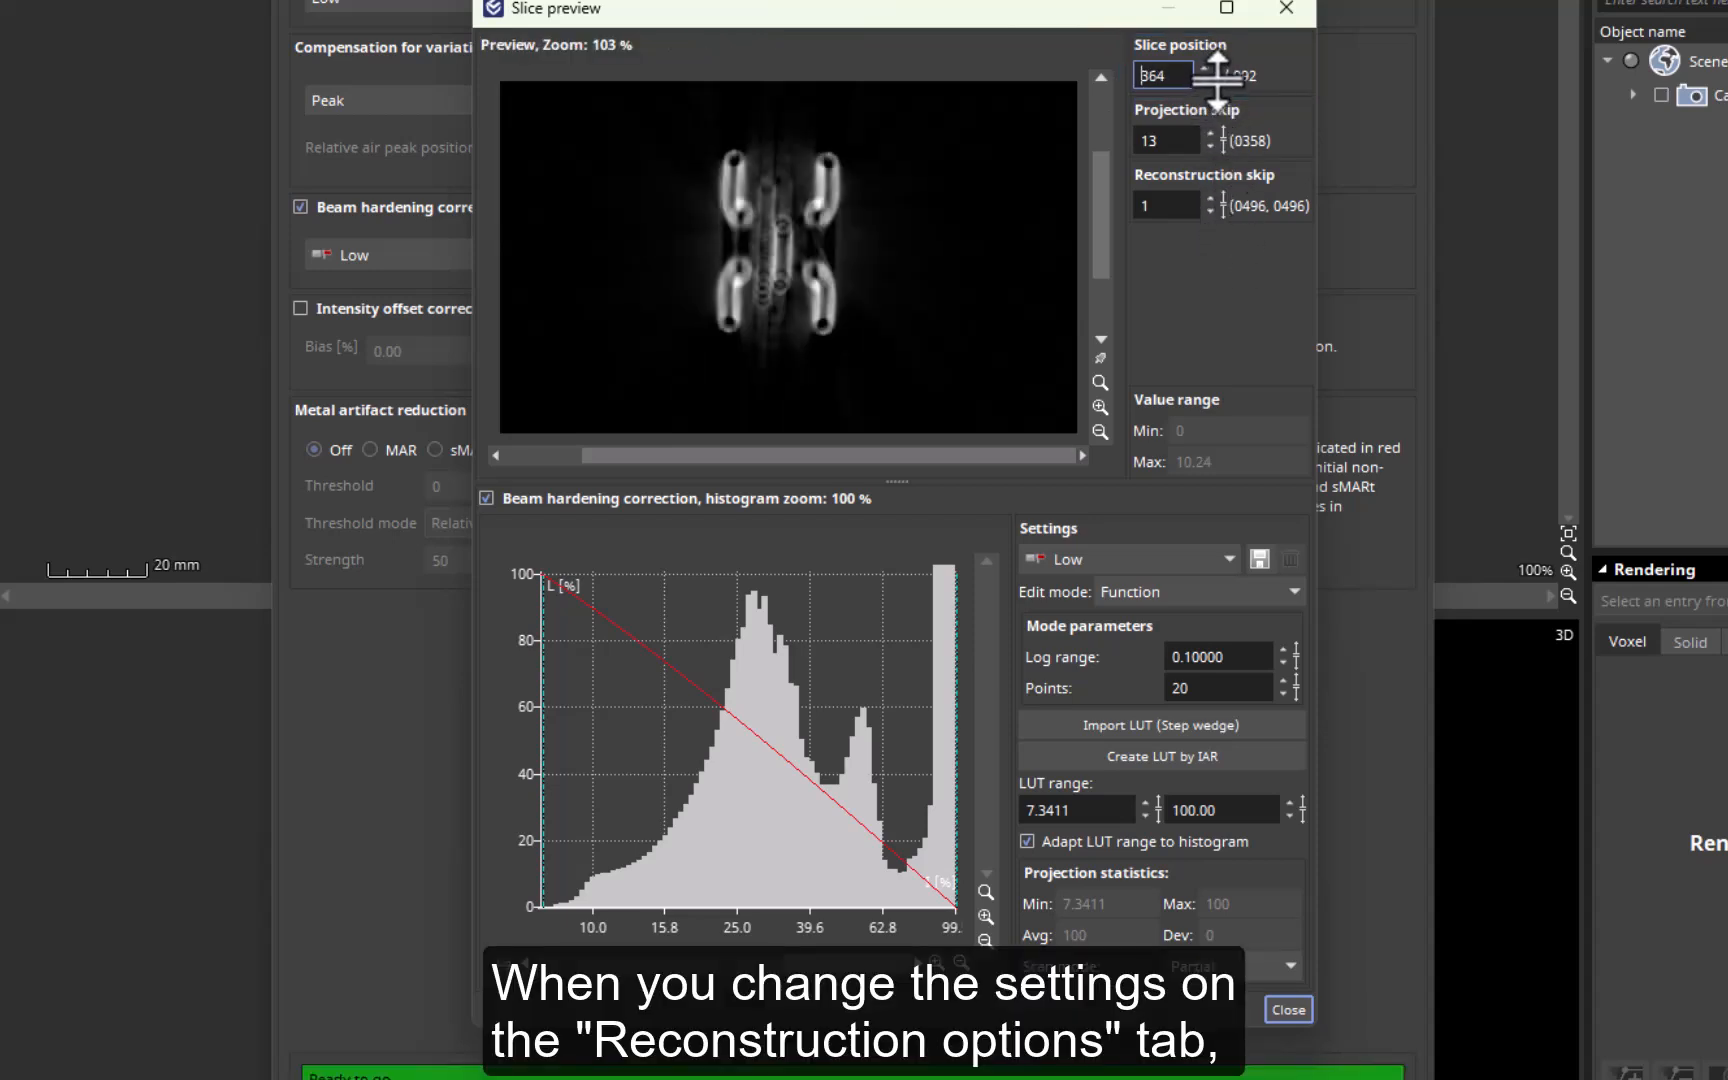
{"action": "left_click_drag", "start_coordinate": [1217, 80], "coordinate": [1220, 22]}
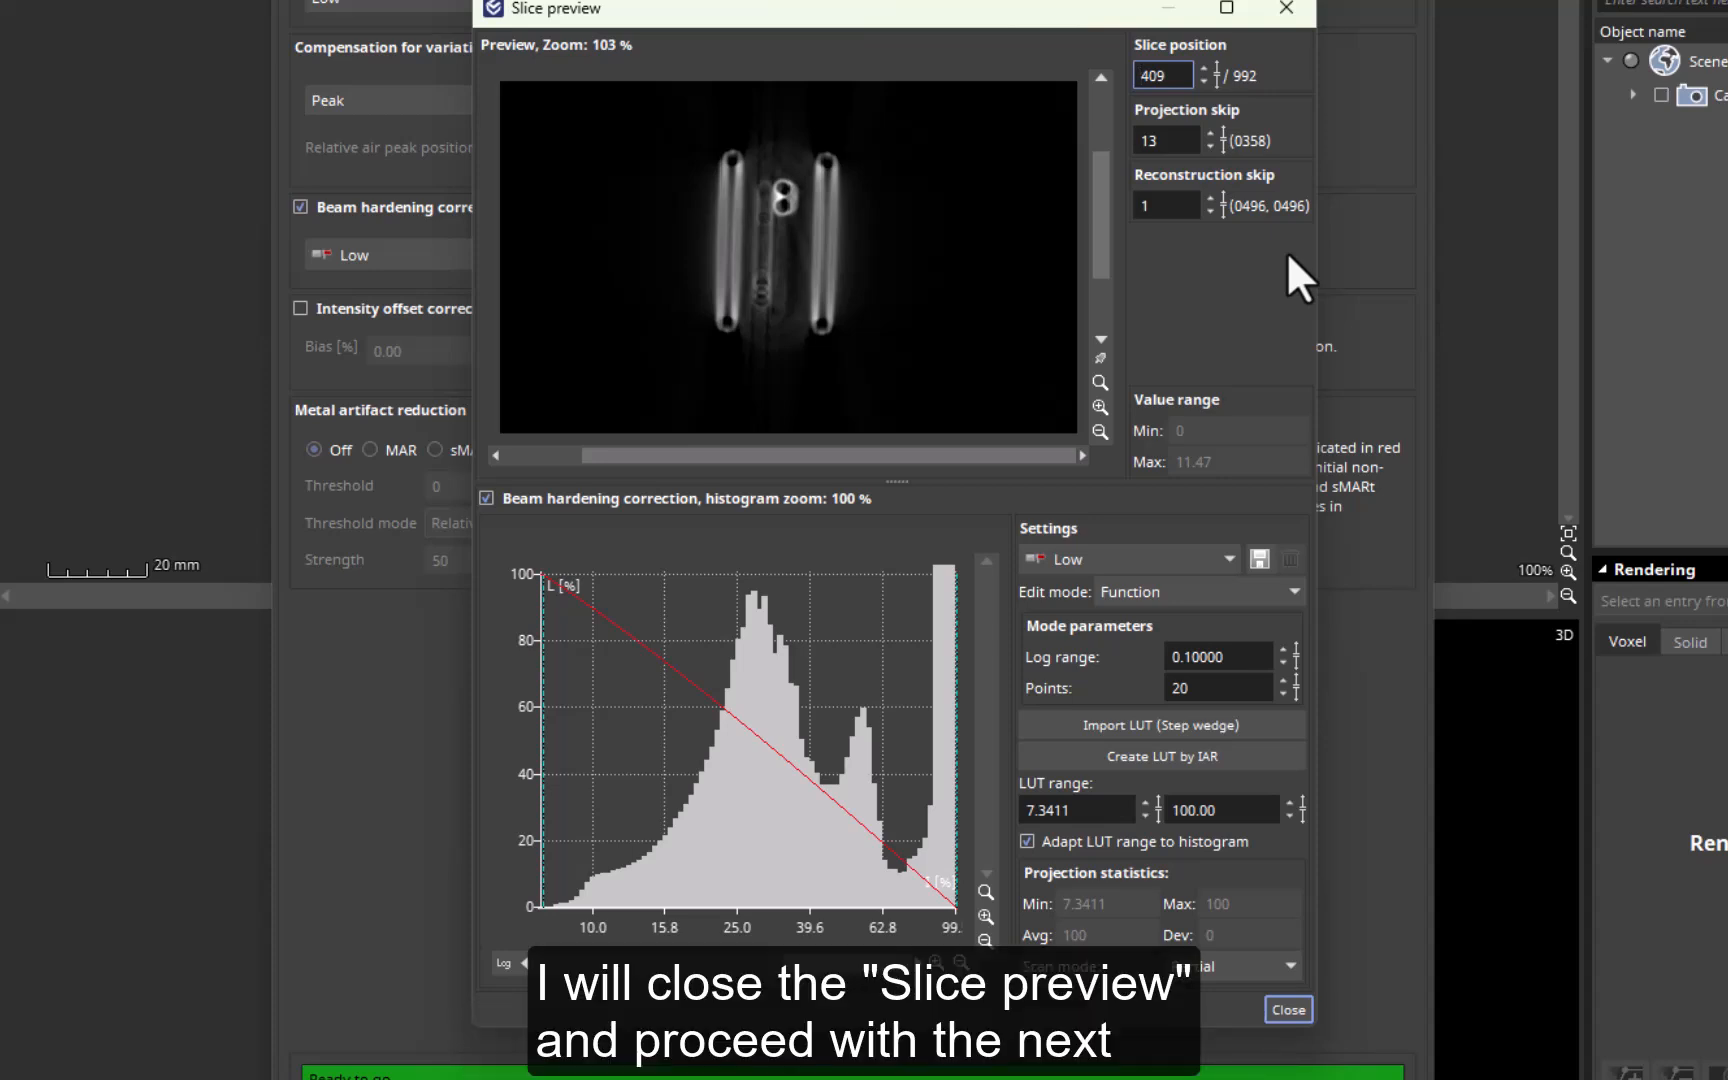
{"action": "left_click", "coordinate": [1289, 1006]}
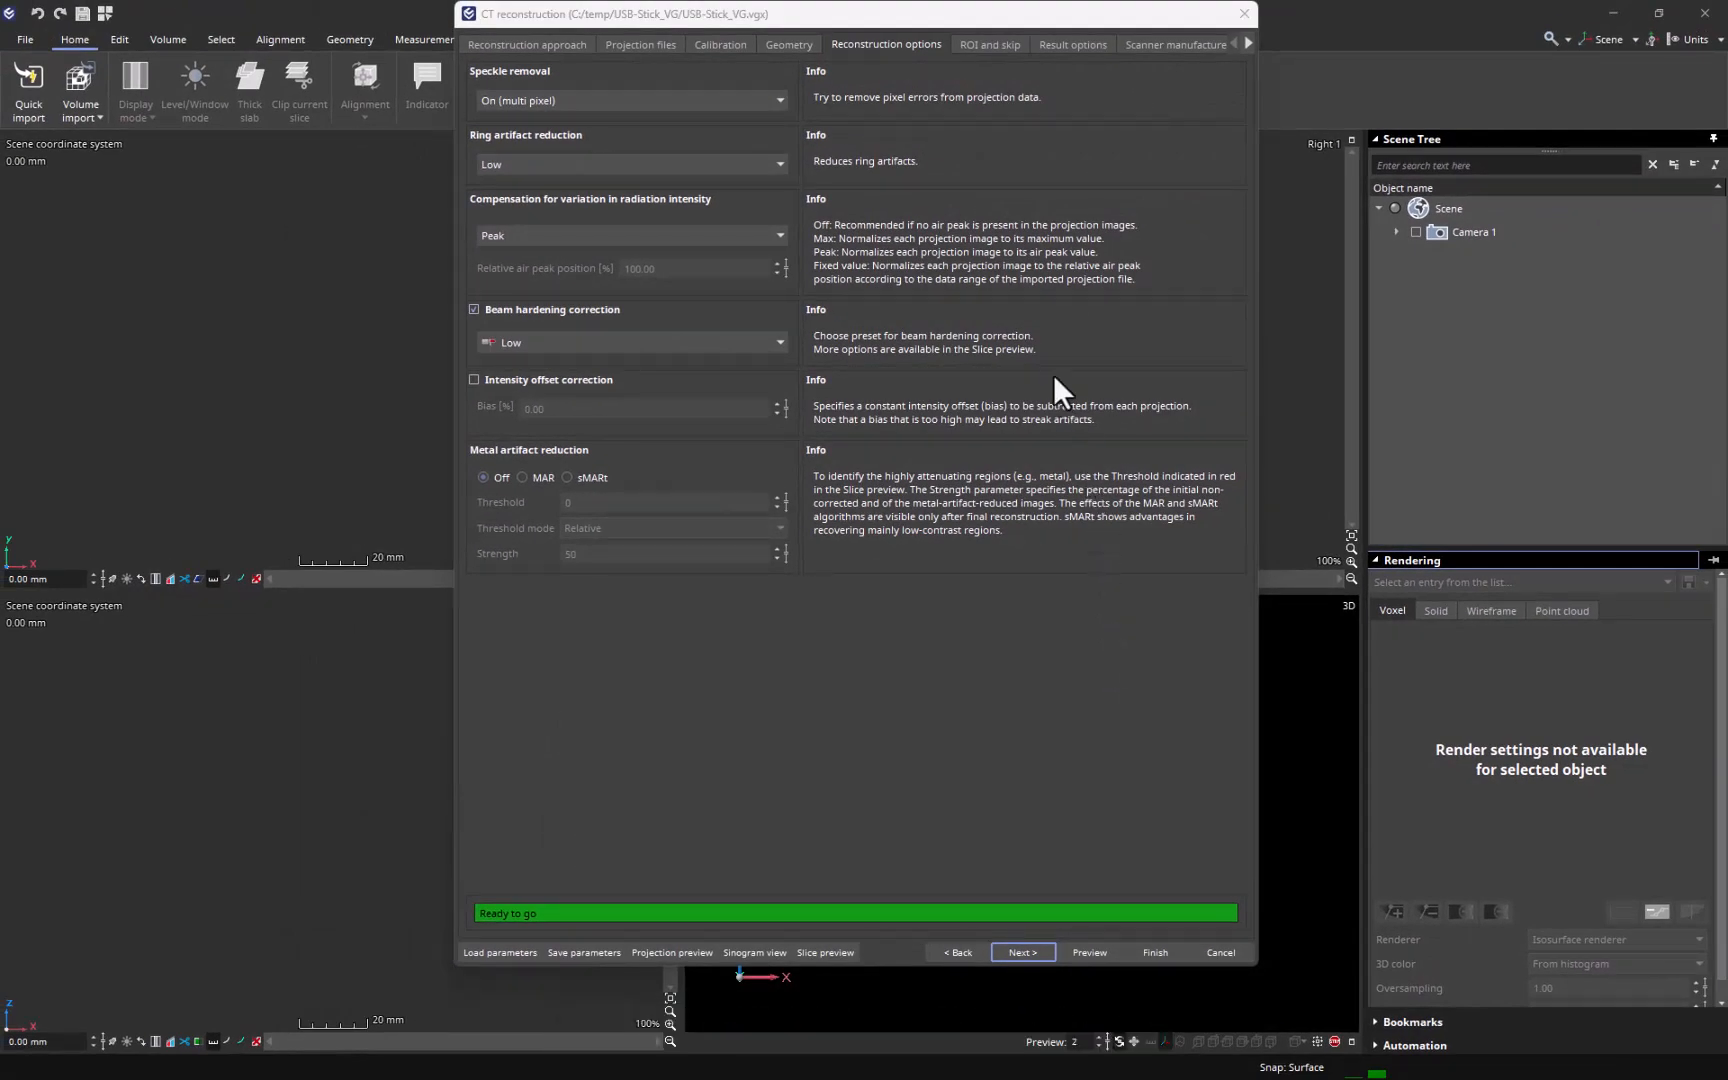
- Review the ROI and skip settings and set the result import mode to "Write to disk later"
{"action": "left_click", "coordinate": [996, 53]}
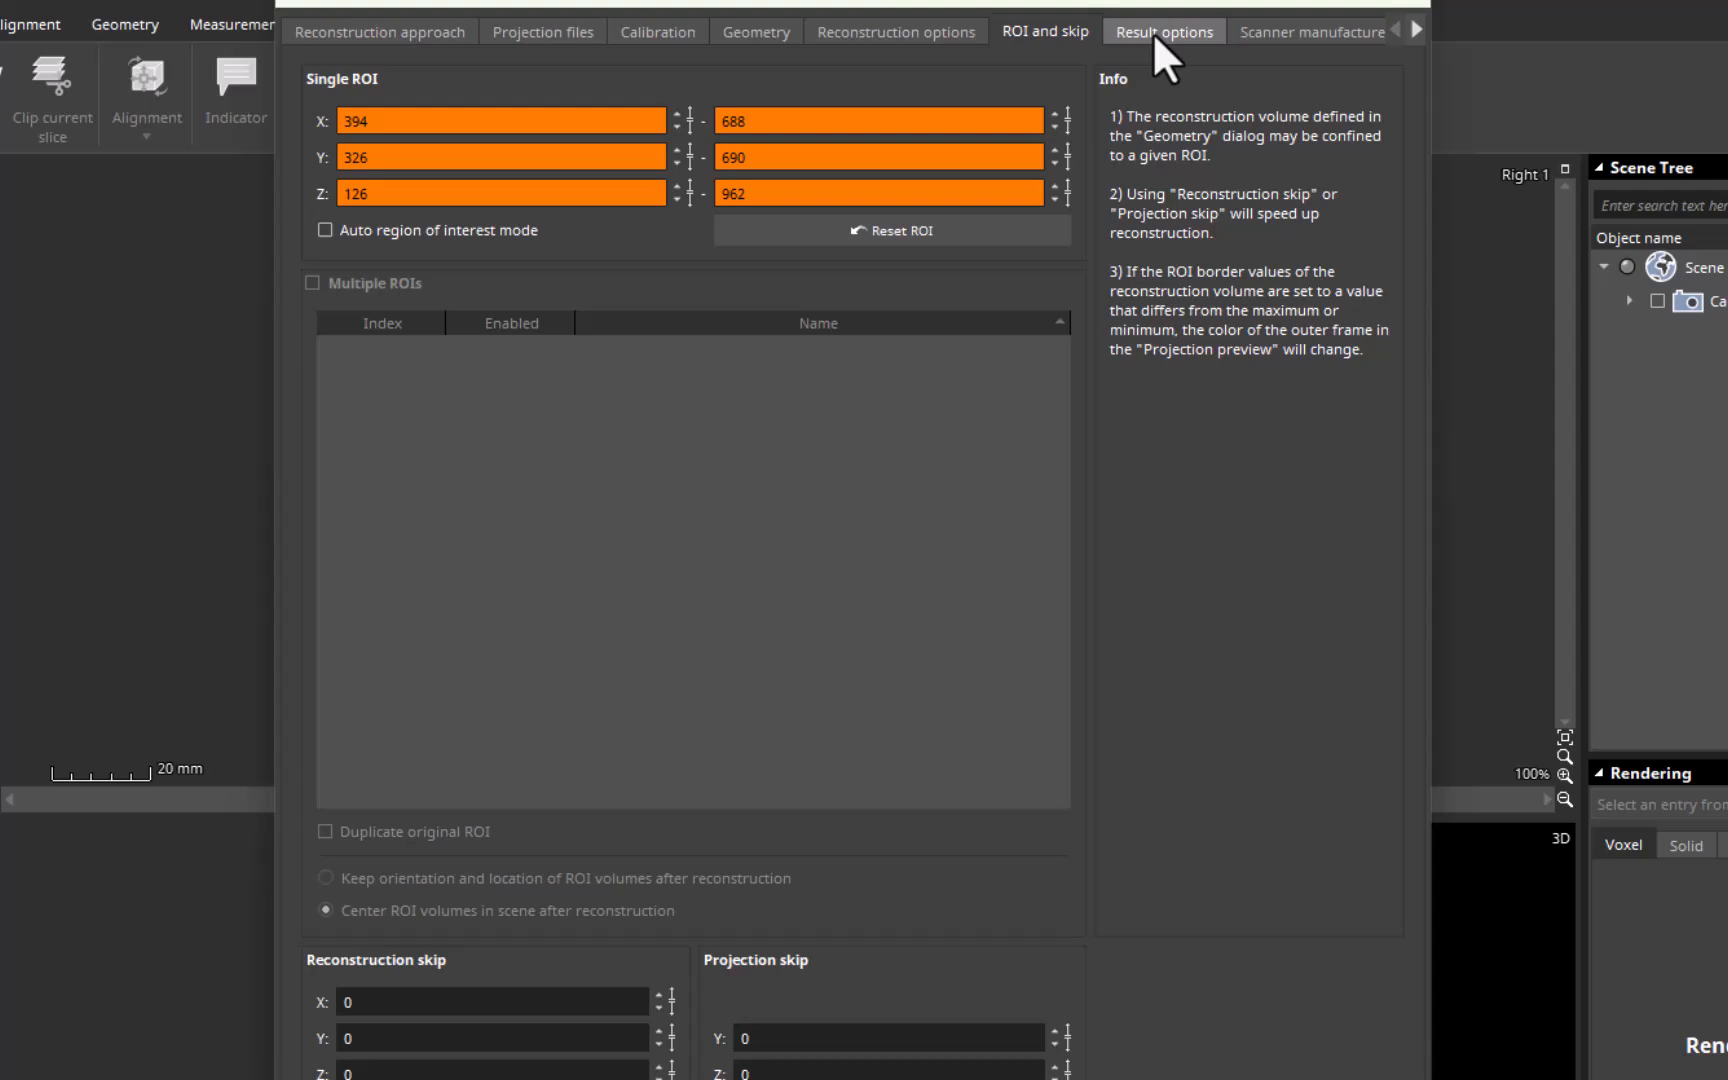
{"action": "left_click", "coordinate": [1070, 45]}
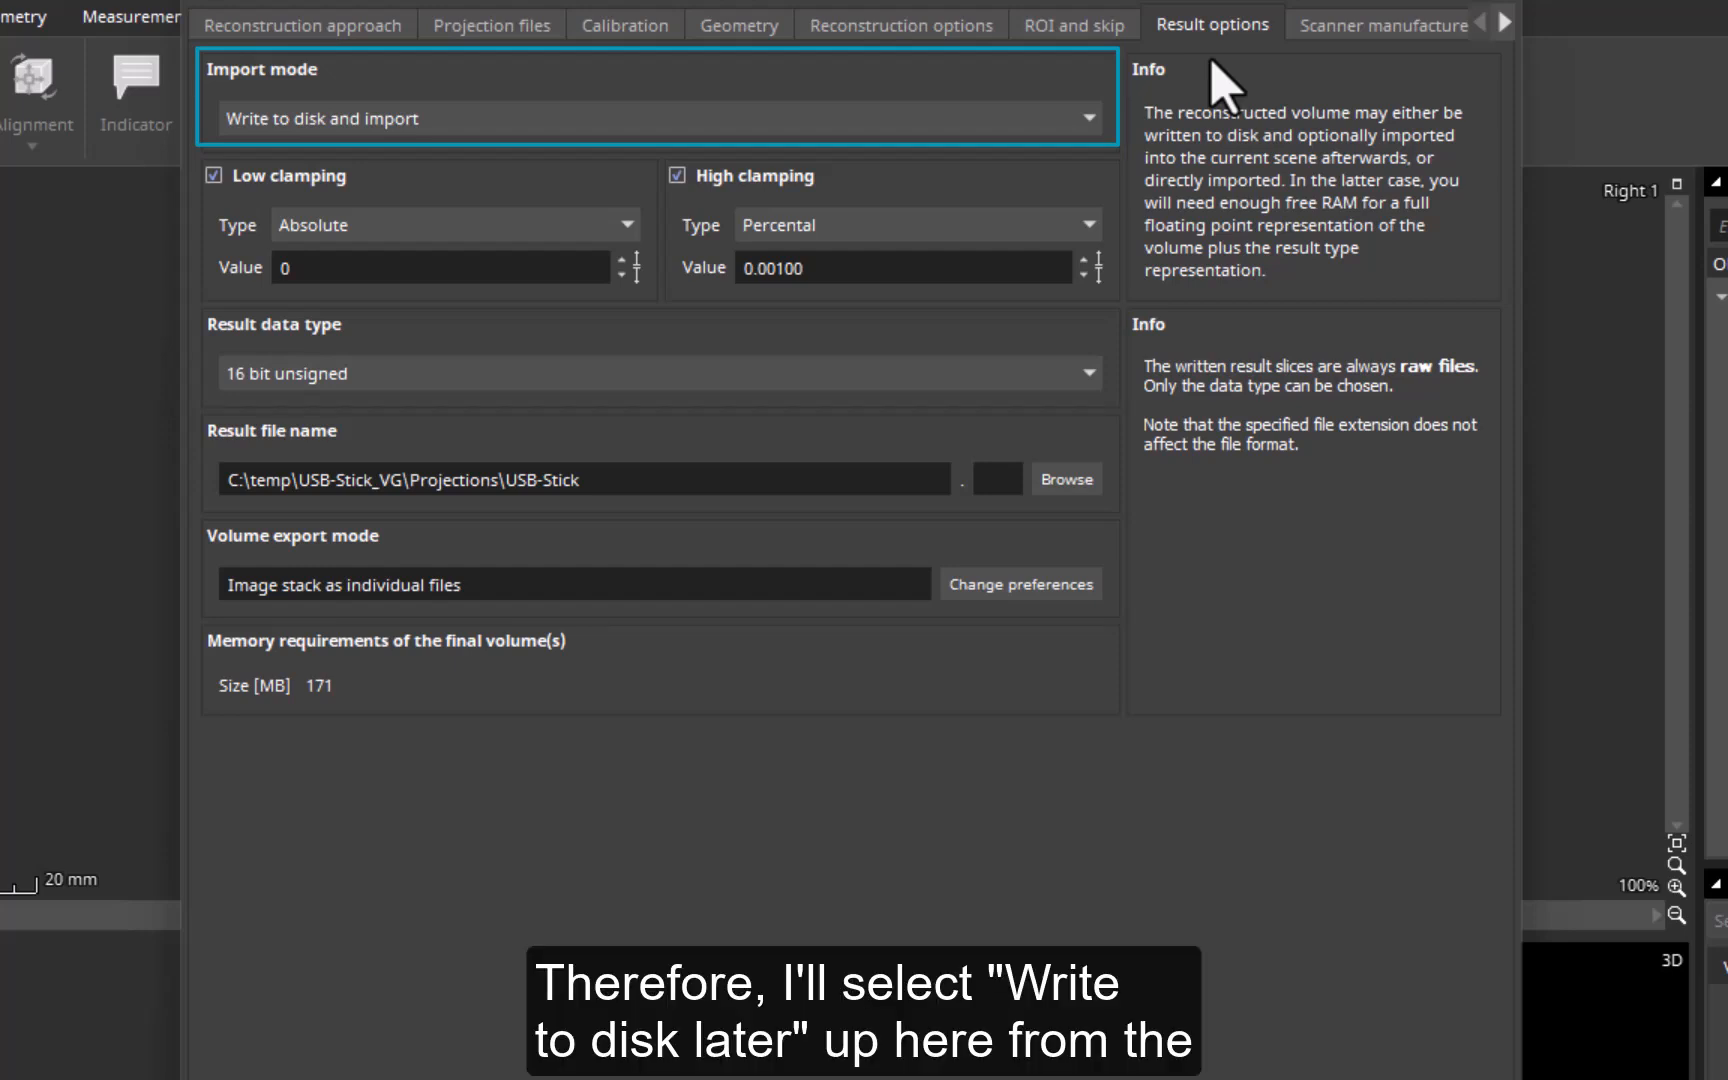
{"action": "left_click", "coordinate": [1074, 122]}
{"action": "left_click", "coordinate": [1008, 199]}
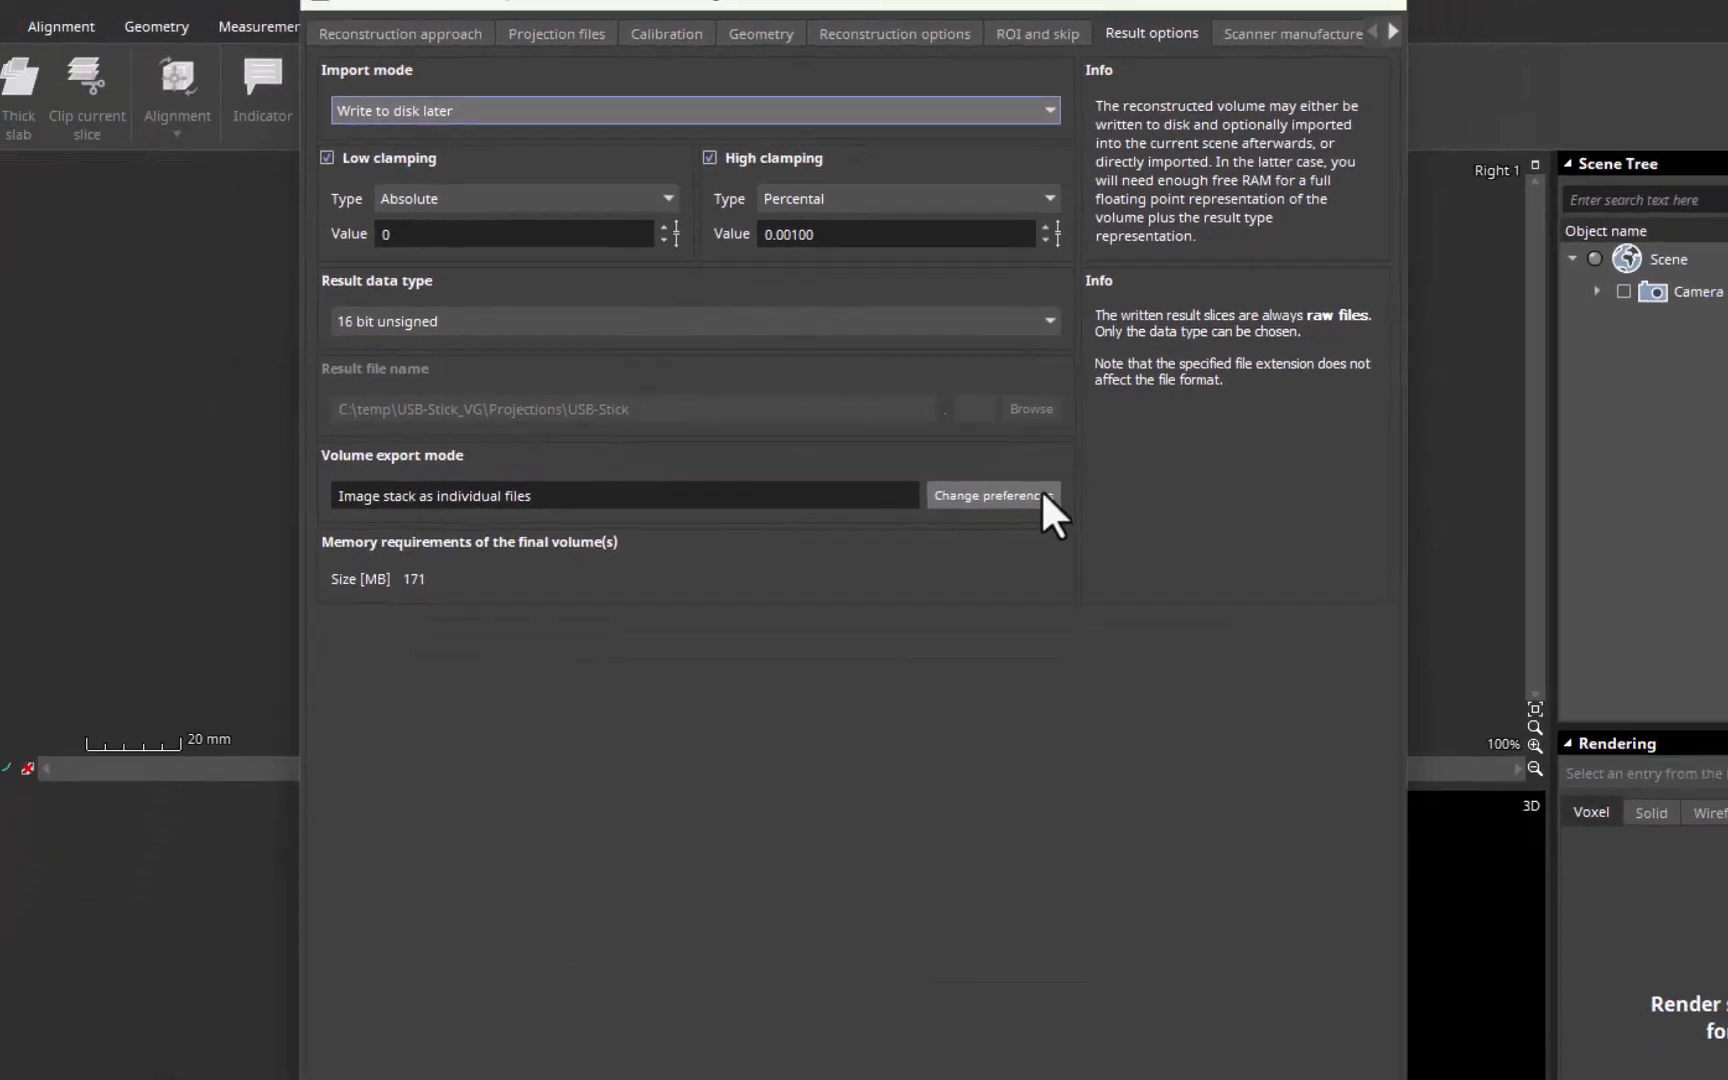
- Change the volume export mode in the CT reconstruction preferences to "Merge image stack in one file"
{"action": "left_click", "coordinate": [1085, 585]}
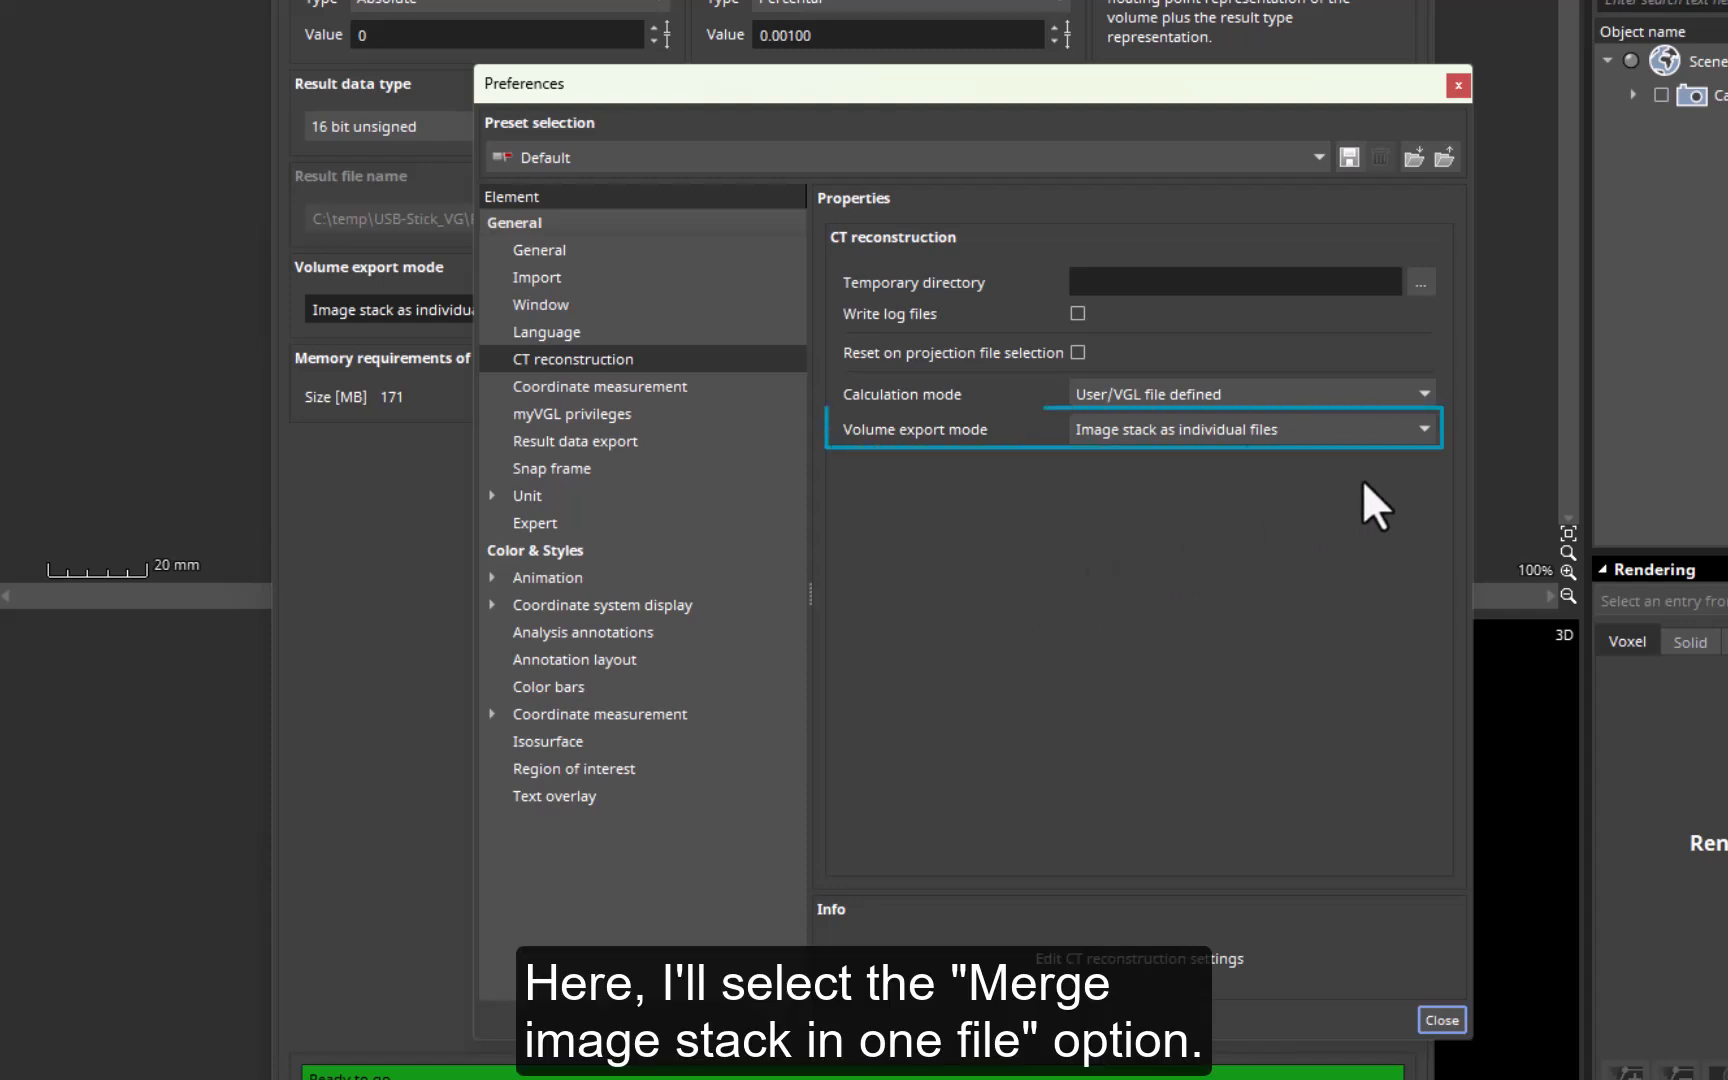
{"action": "left_click", "coordinate": [1424, 430]}
{"action": "left_click", "coordinate": [1397, 468]}
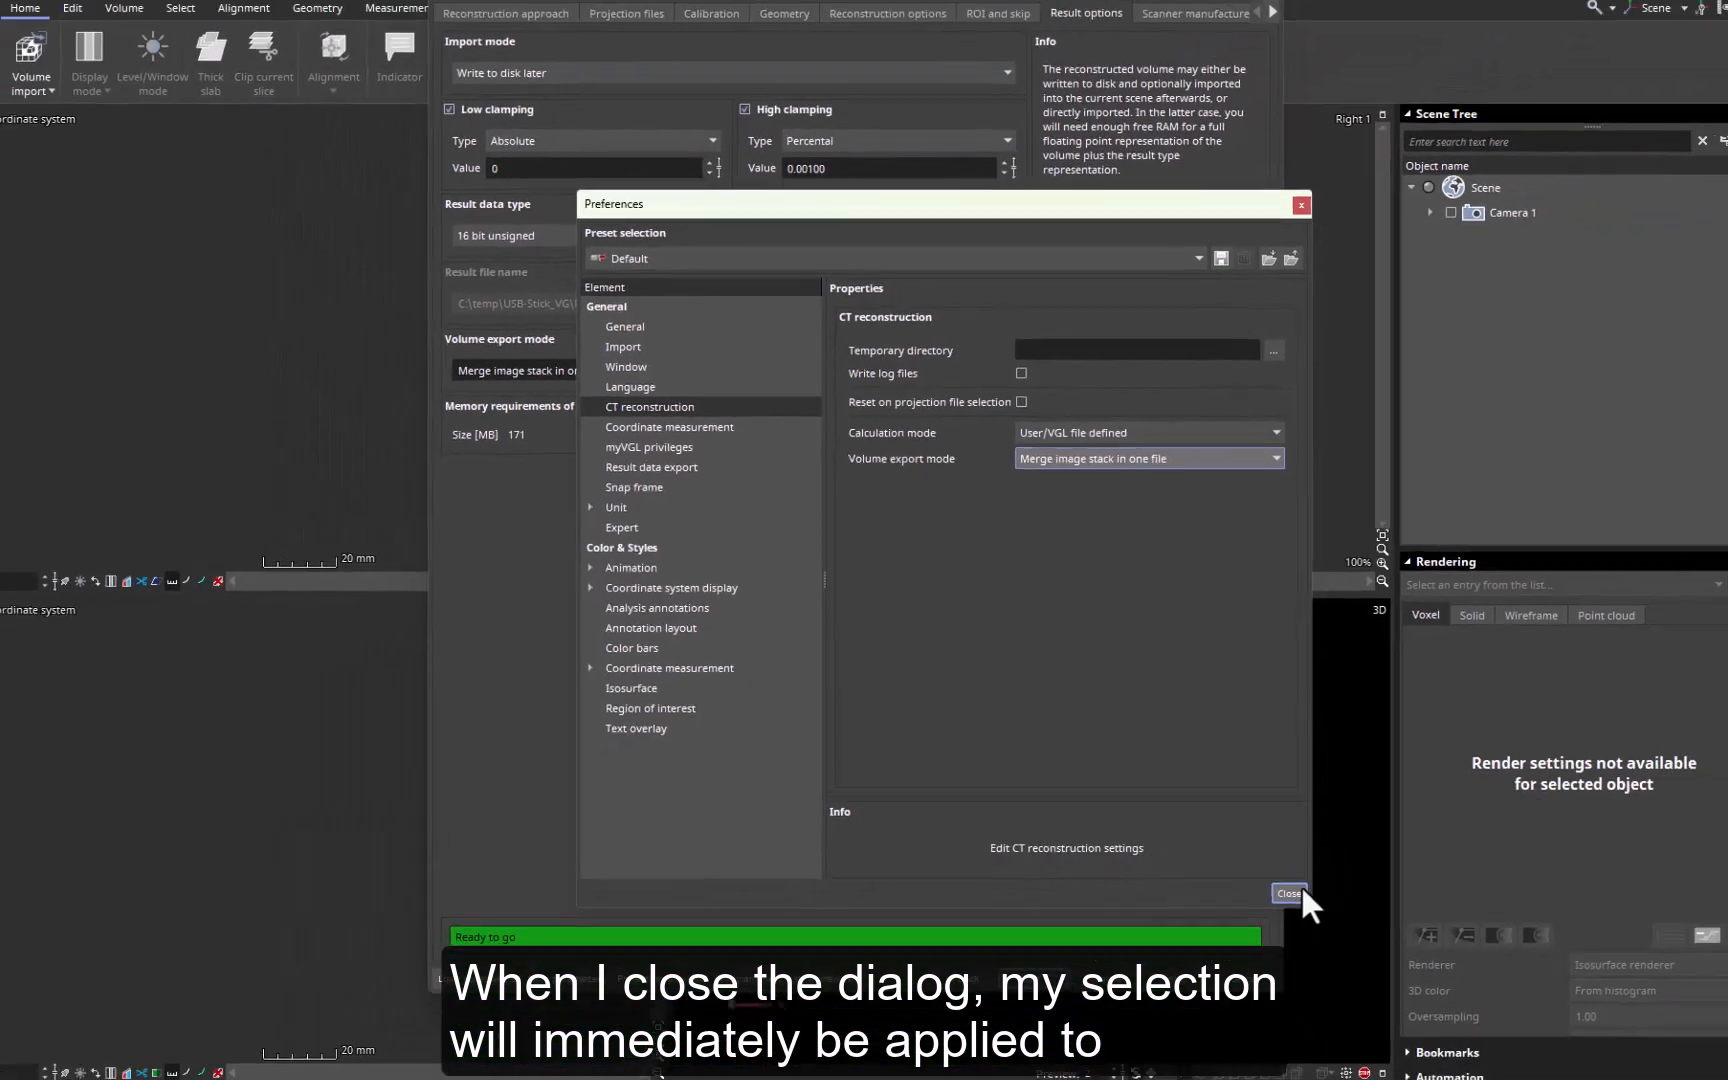
{"action": "left_click", "coordinate": [1442, 1020]}
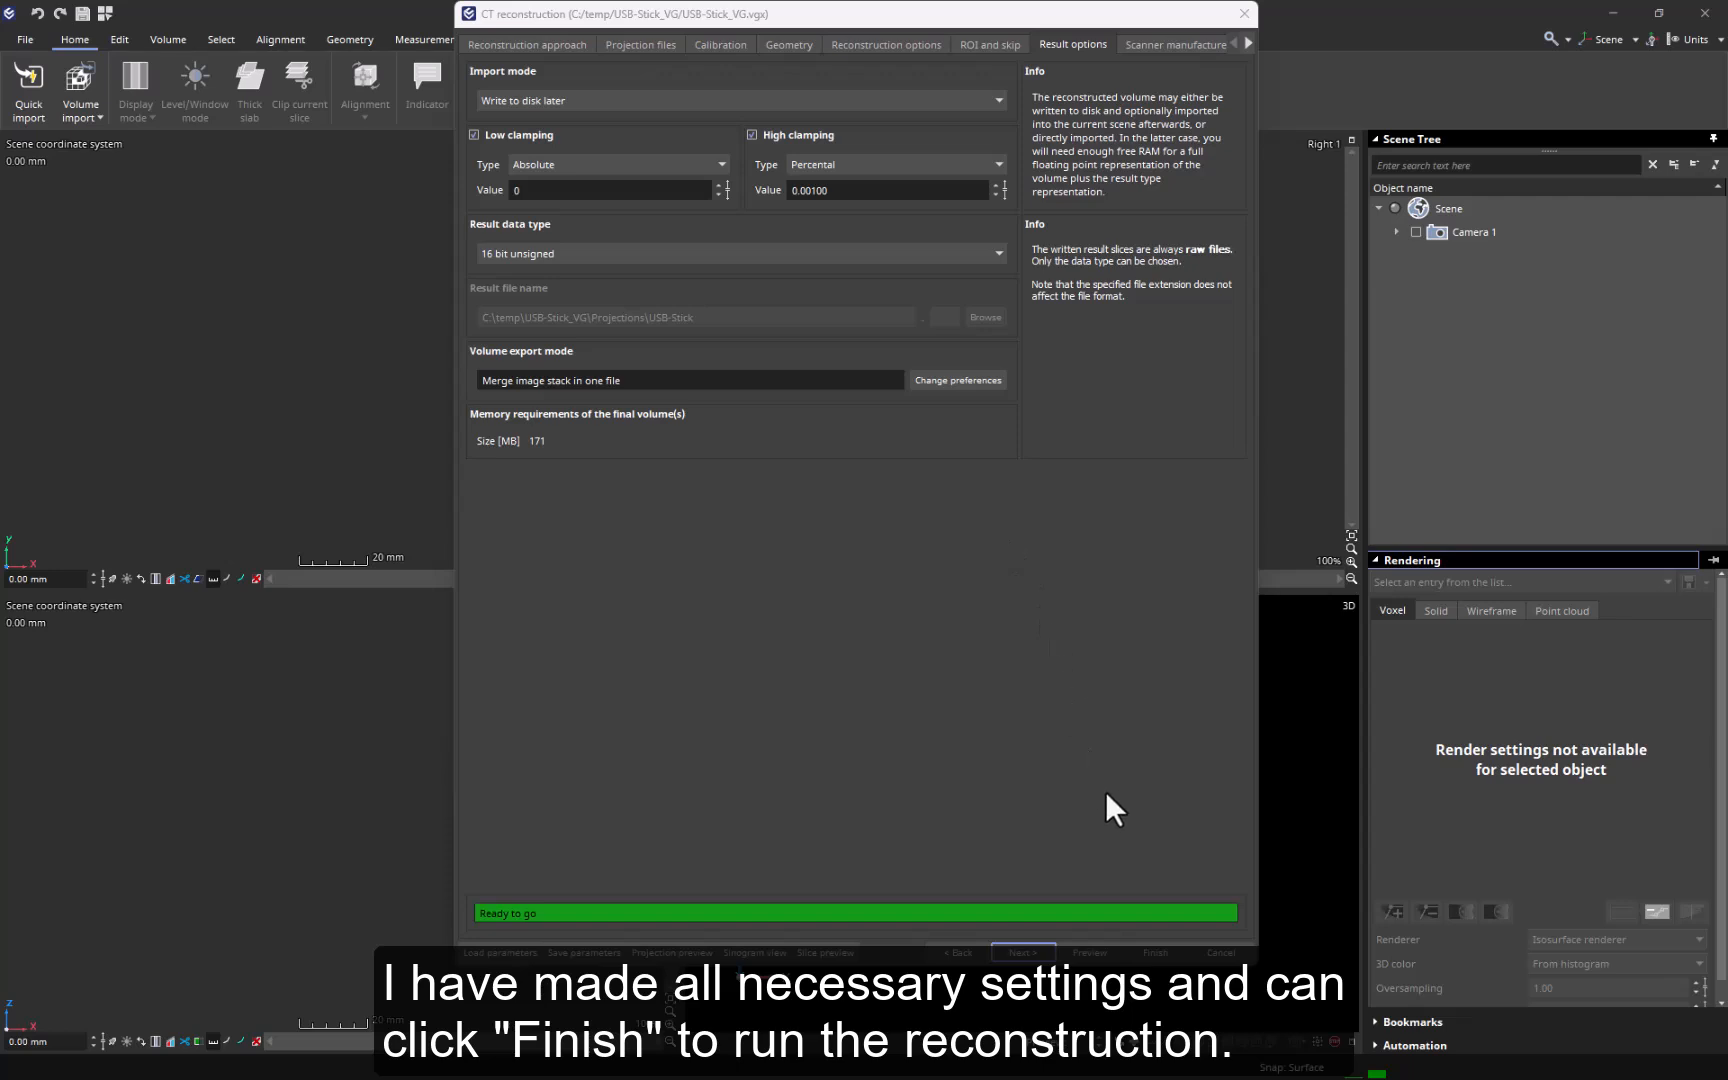
- Run the configured CT reconstruction and rotate the reconstructed USB stick in the 3D view to show its side at an angle
{"action": "left_click", "coordinate": [1143, 948]}
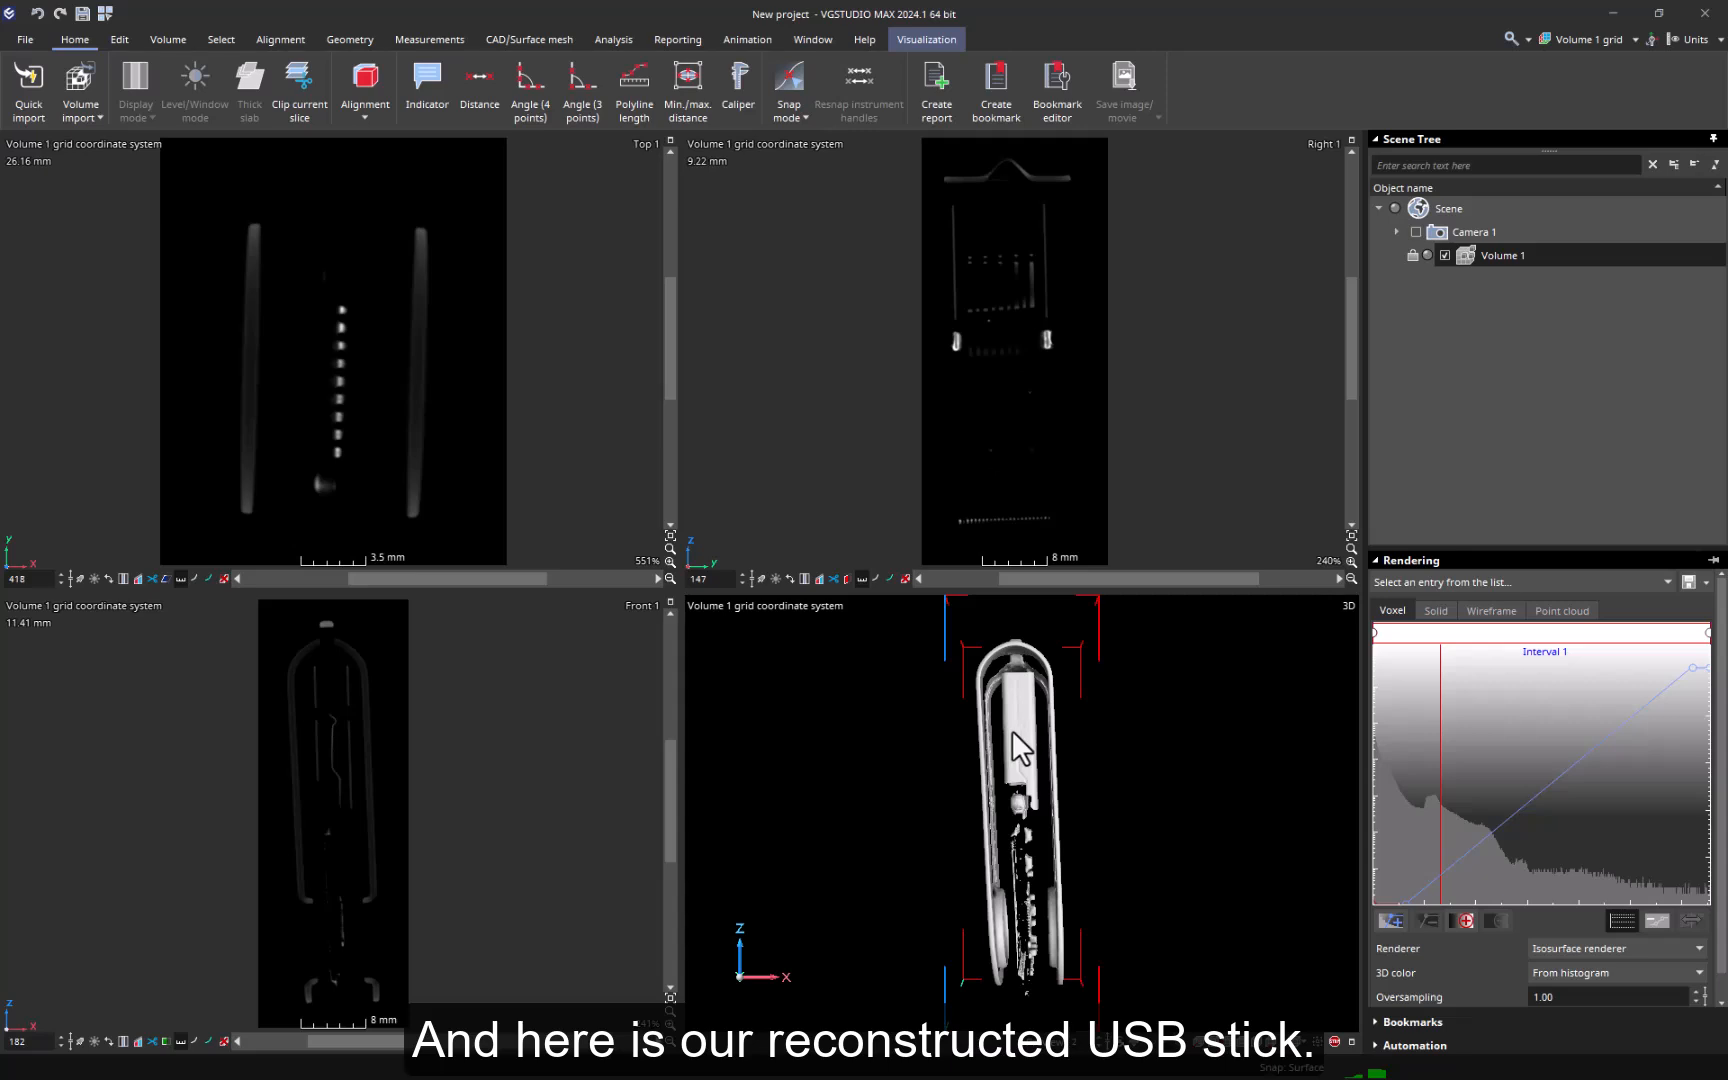
{"action": "left_click_drag", "start_coordinate": [1015, 745], "coordinate": [942, 795]}
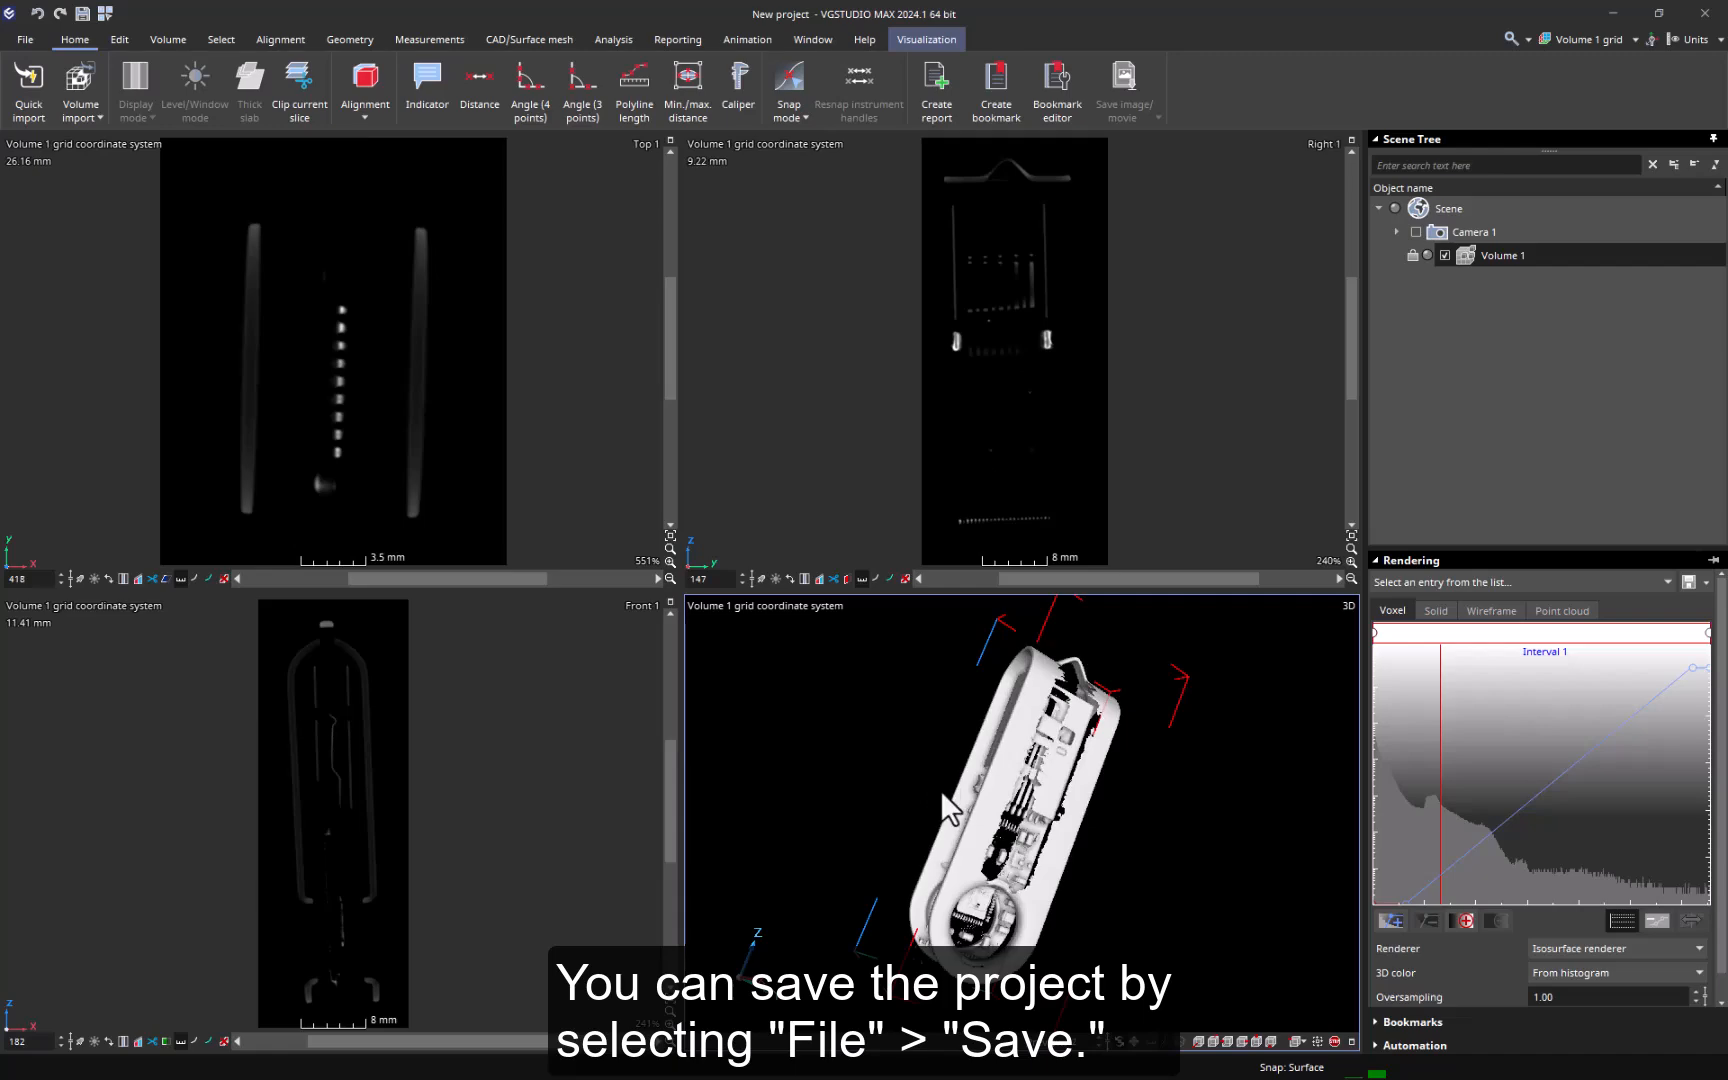
- Save the project as "Reconstruction" in the USB-Stick_VG folder, with the reconstructed volume data saved as "volume 1.raw"
{"action": "left_click", "coordinate": [32, 42]}
{"action": "left_click", "coordinate": [49, 173]}
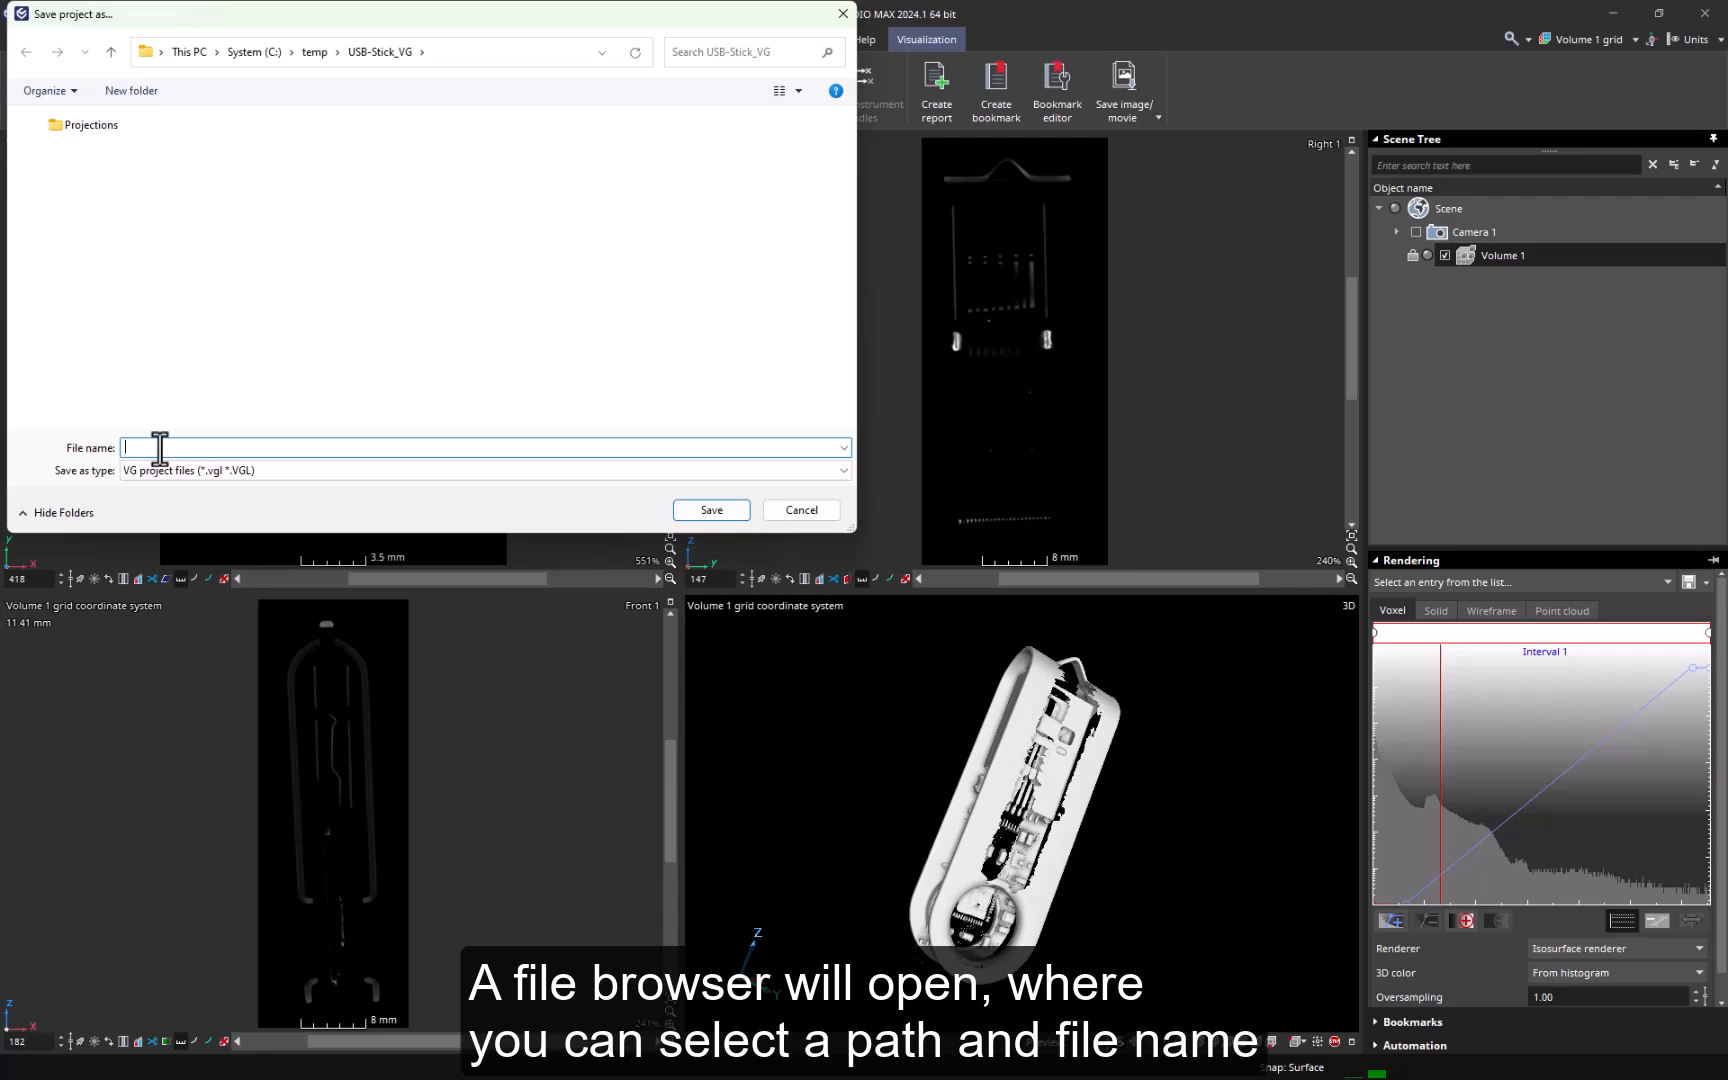
{"action": "type", "text": "Reco"}
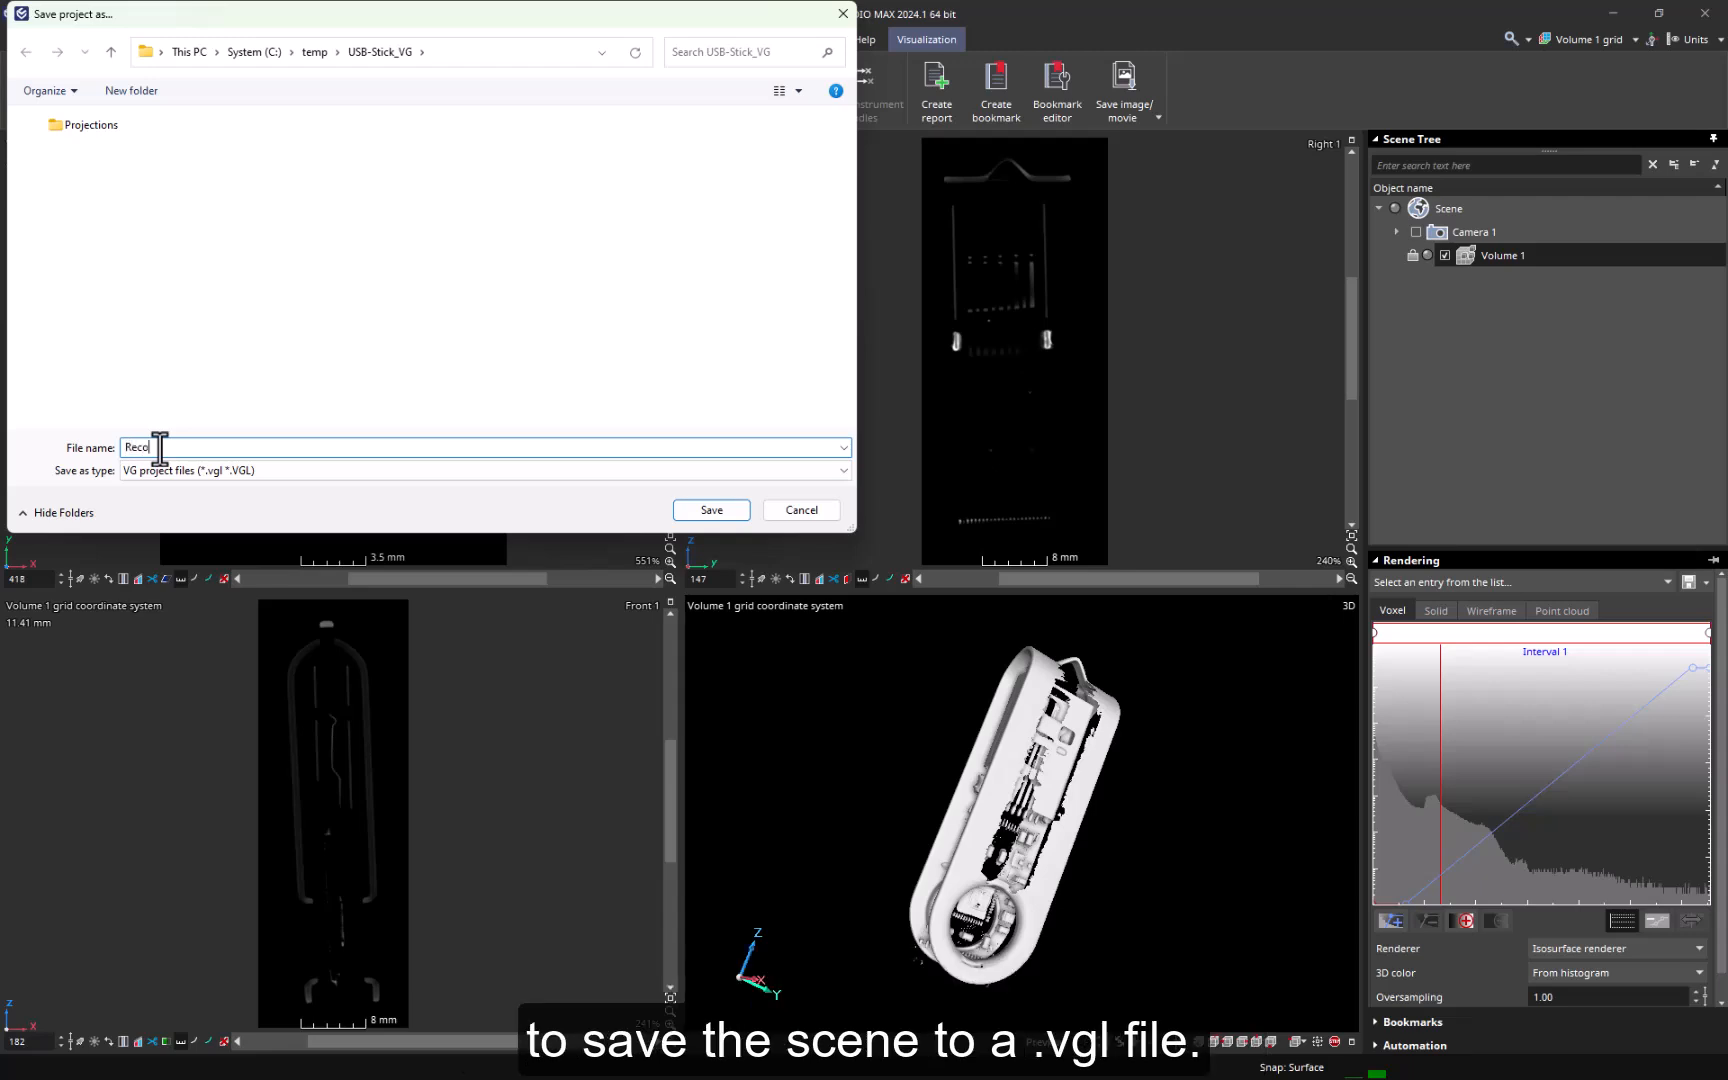
{"action": "type", "text": "nstruction"}
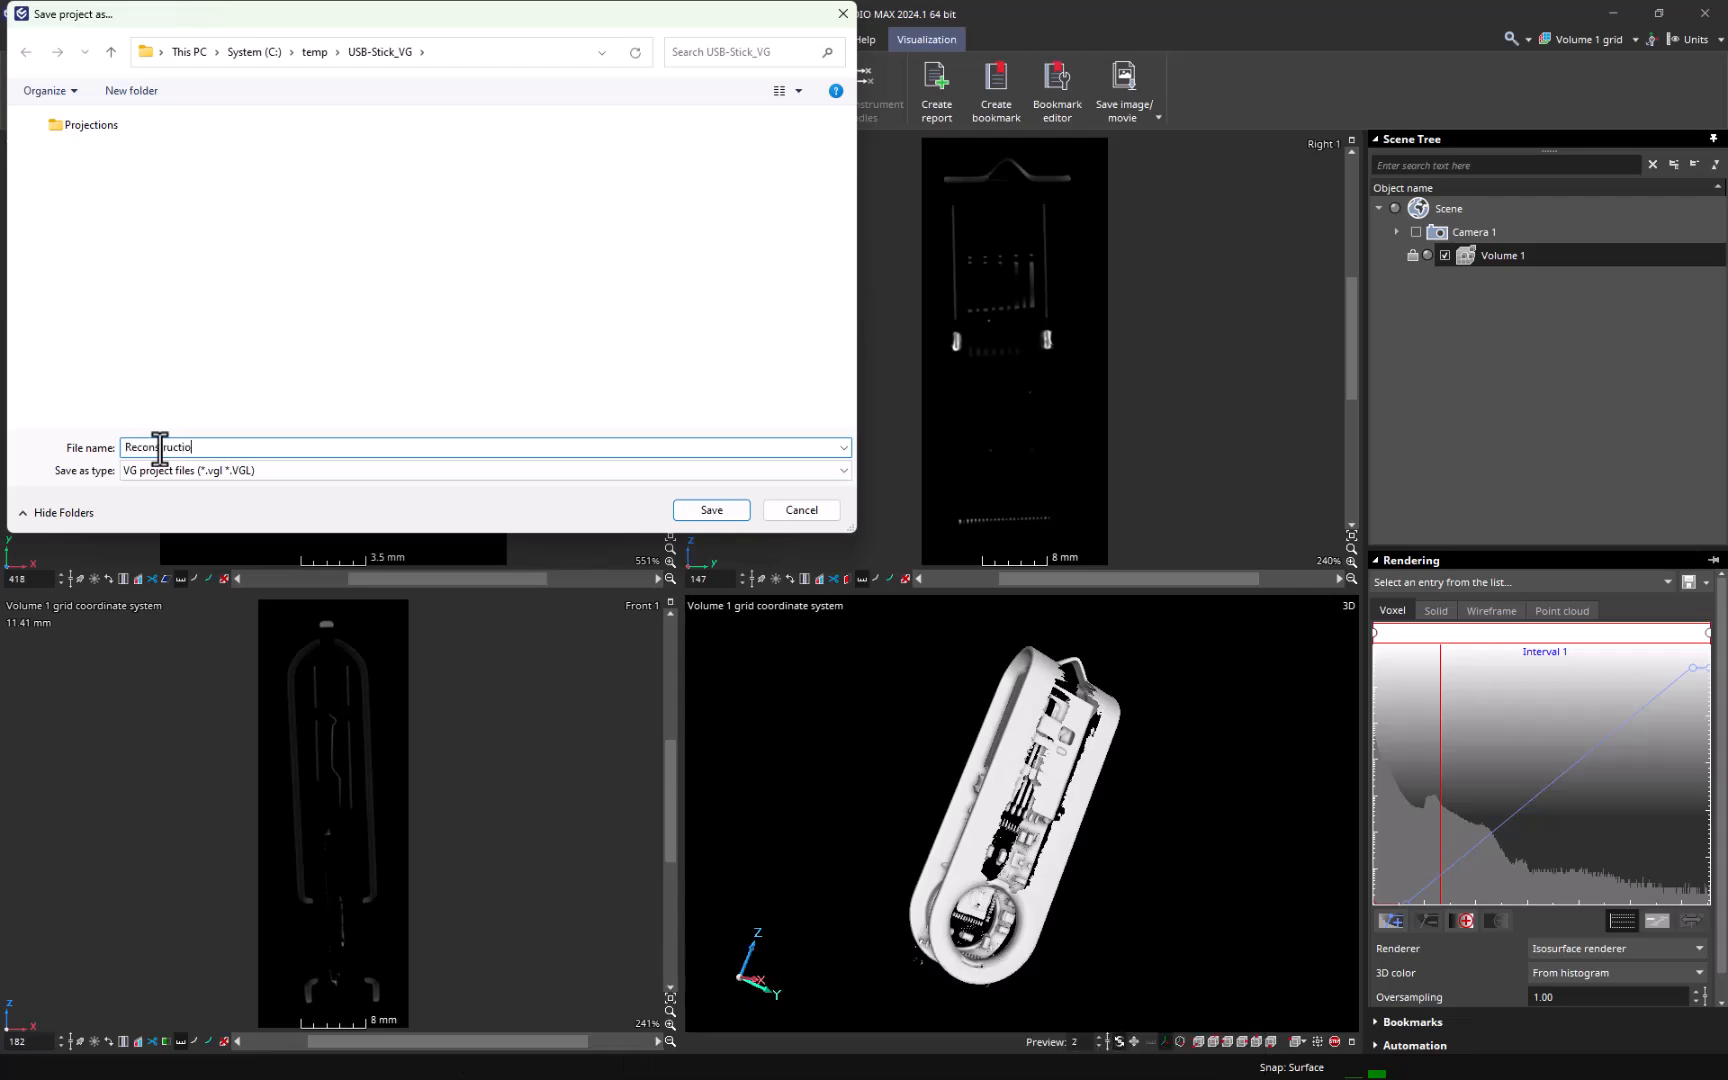
{"action": "left_click", "coordinate": [742, 517]}
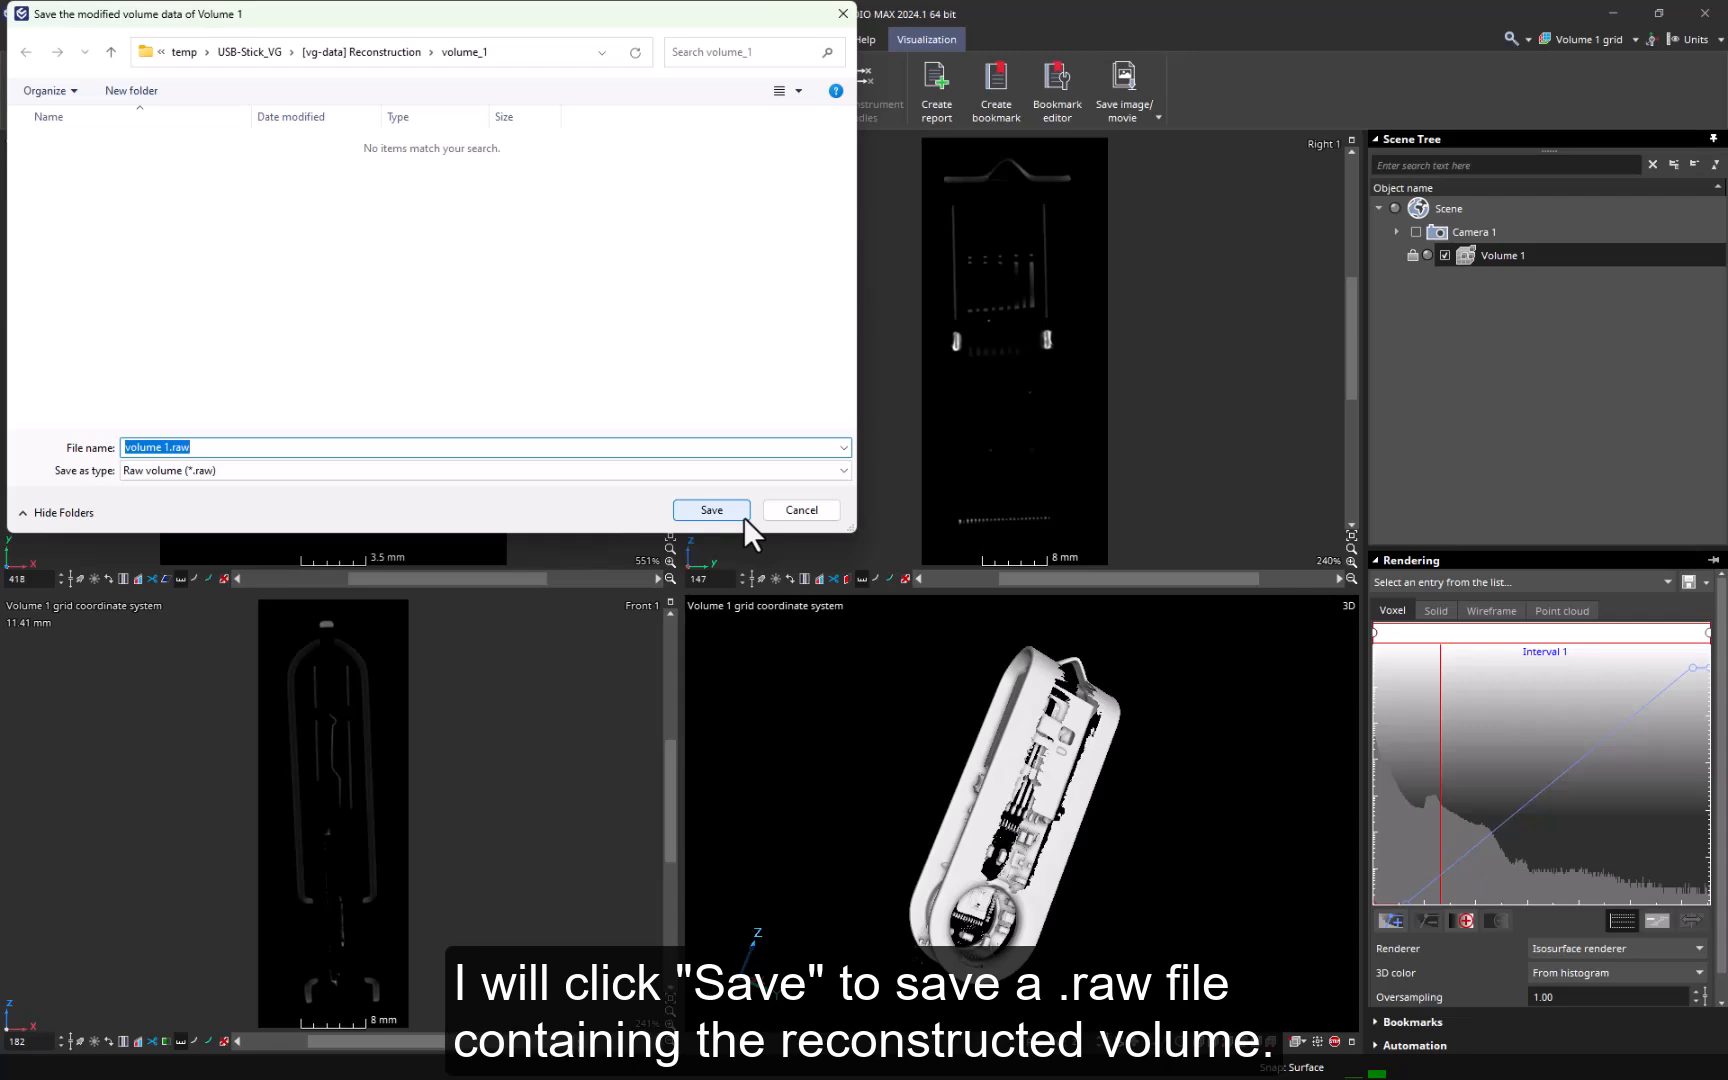
{"action": "left_click", "coordinate": [742, 517]}
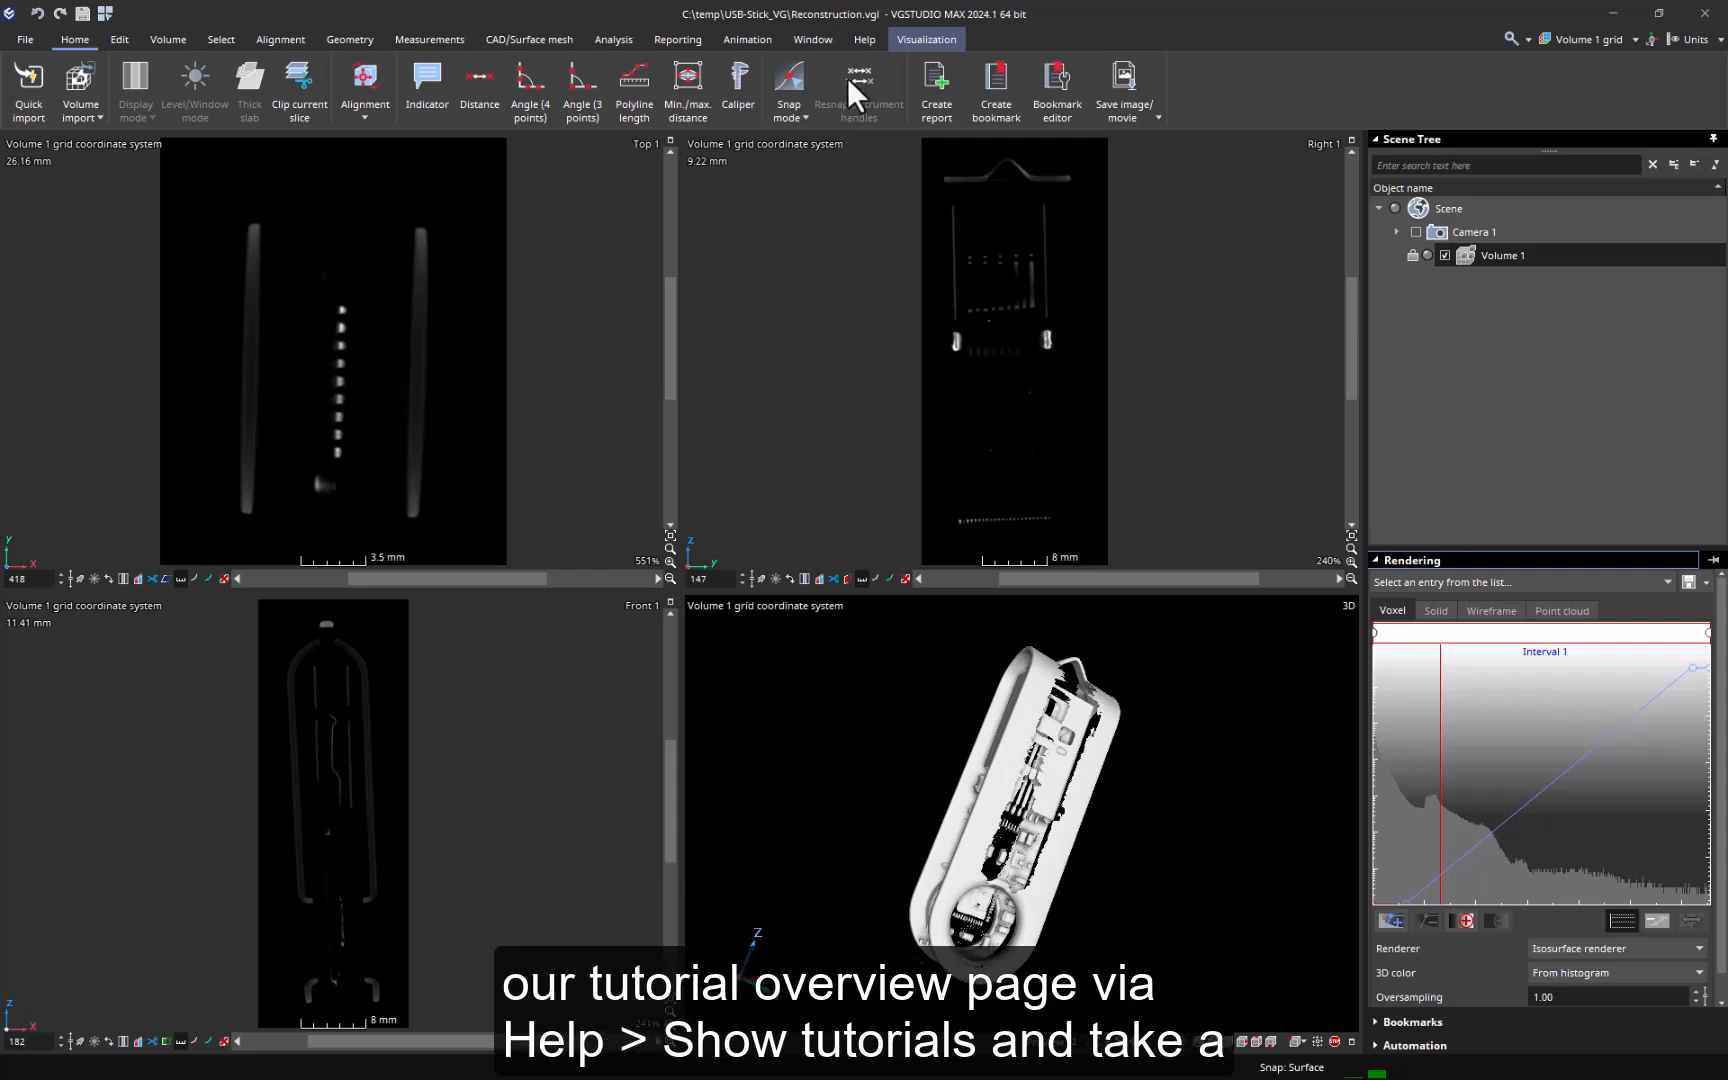
- Open the tutorials overview page from the program's help
{"action": "left_click", "coordinate": [864, 40]}
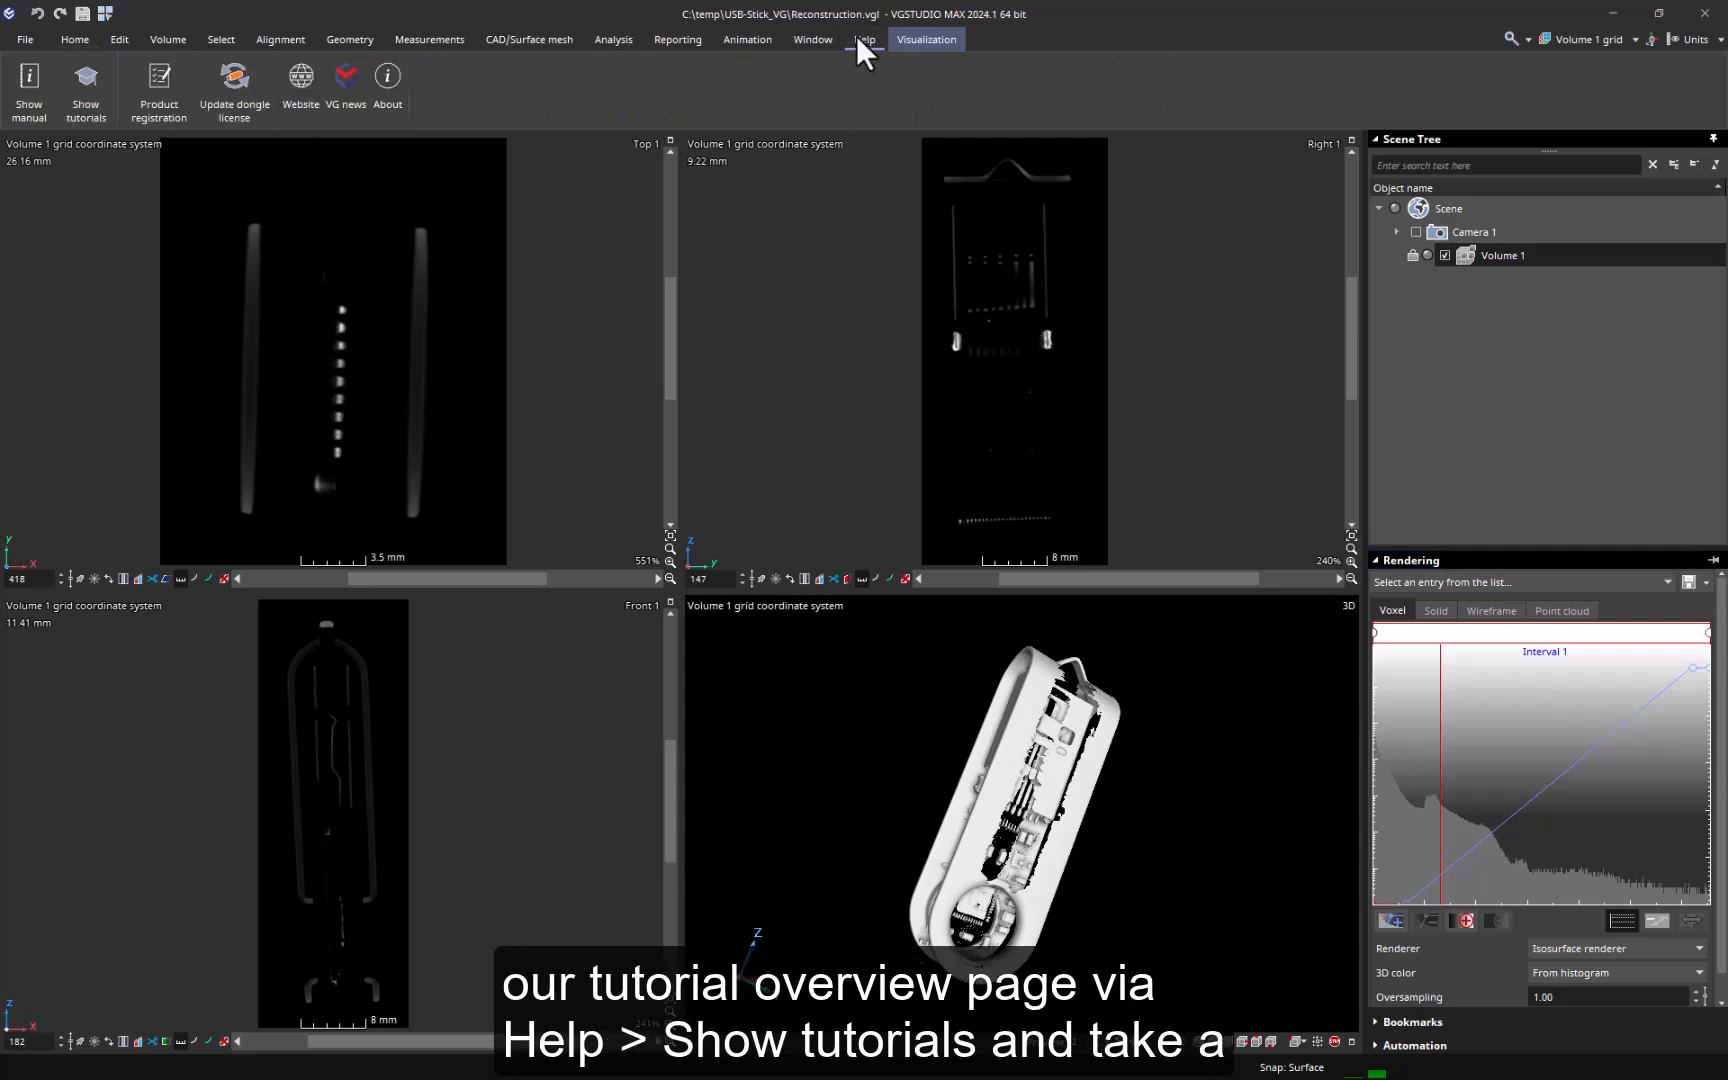
{"action": "left_click", "coordinate": [87, 72]}
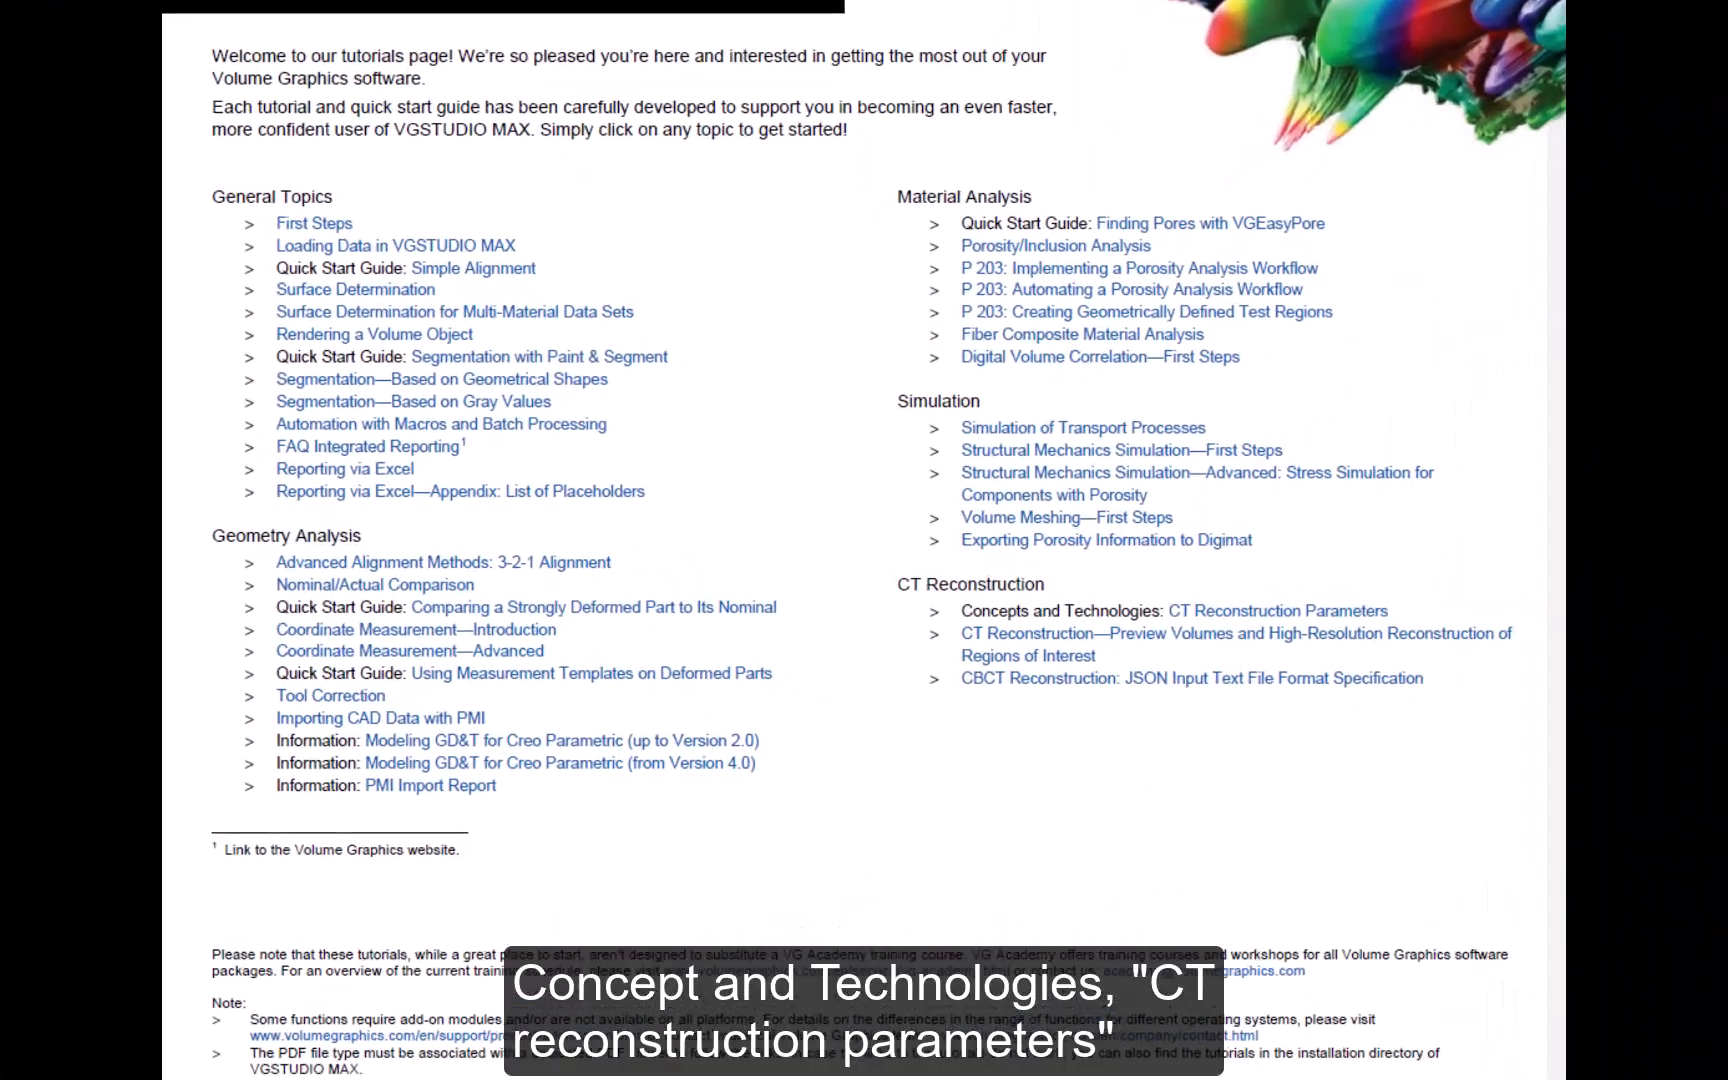